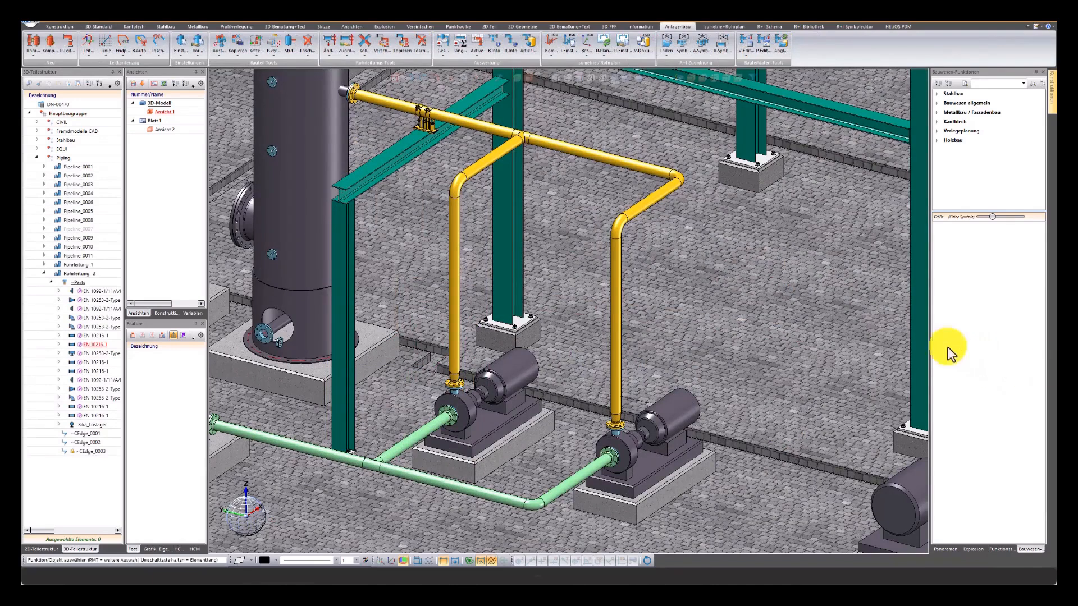
- Replace the straight vertical pipe above the pump at the outer riser with an Armatur component installed in flow direction
right_click(614, 322)
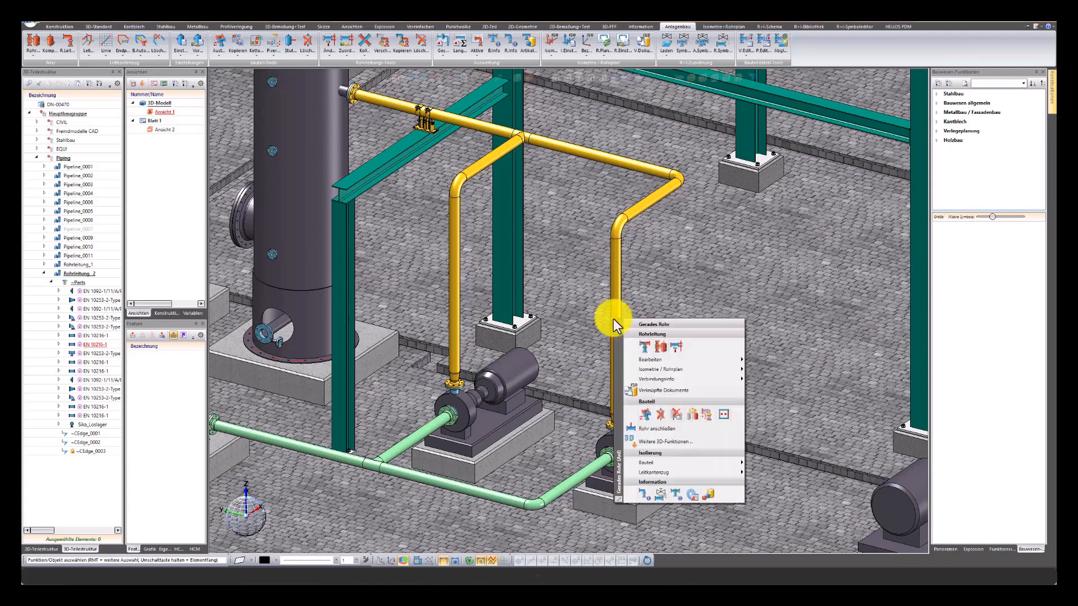
click(642, 415)
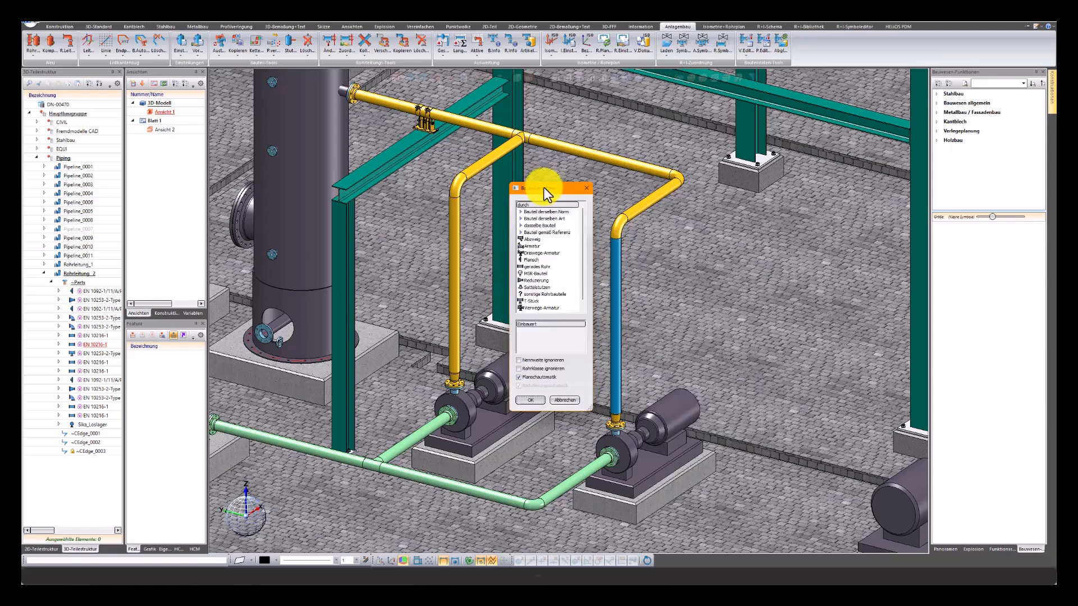
click(525, 246)
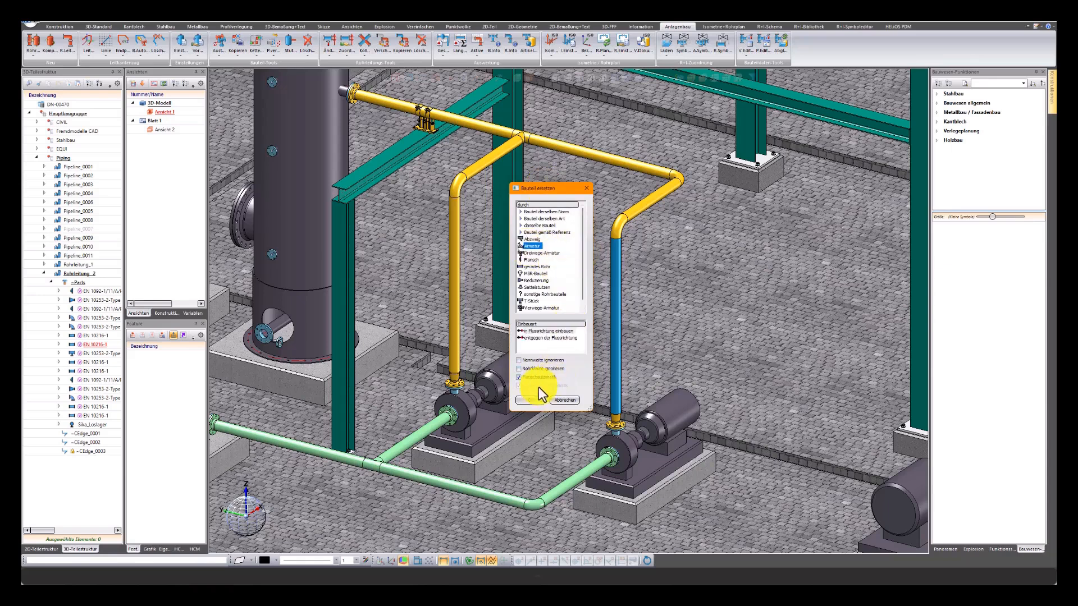
click(538, 401)
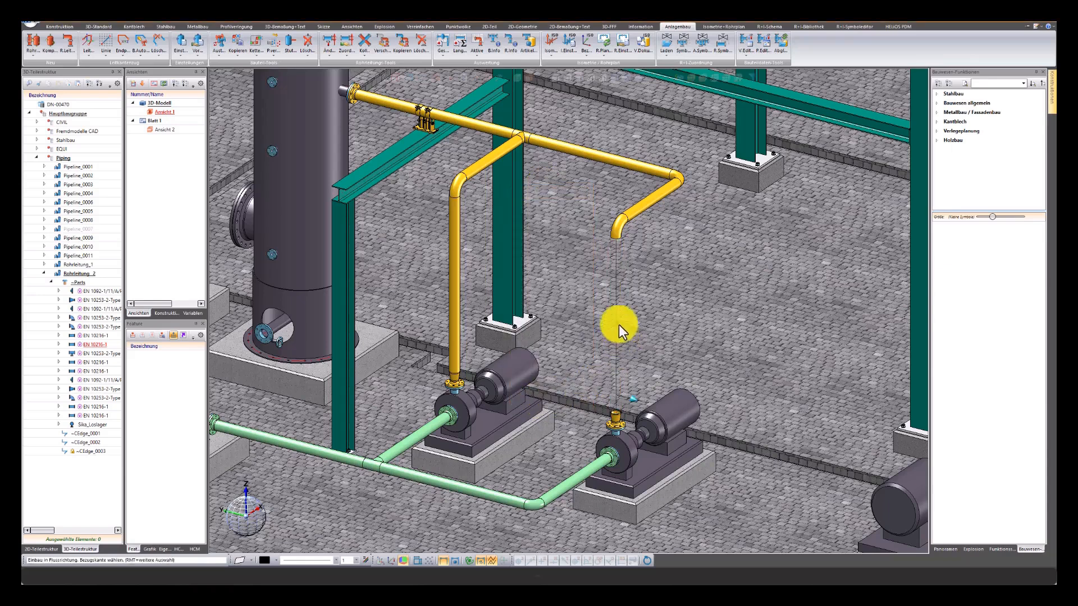
click(616, 308)
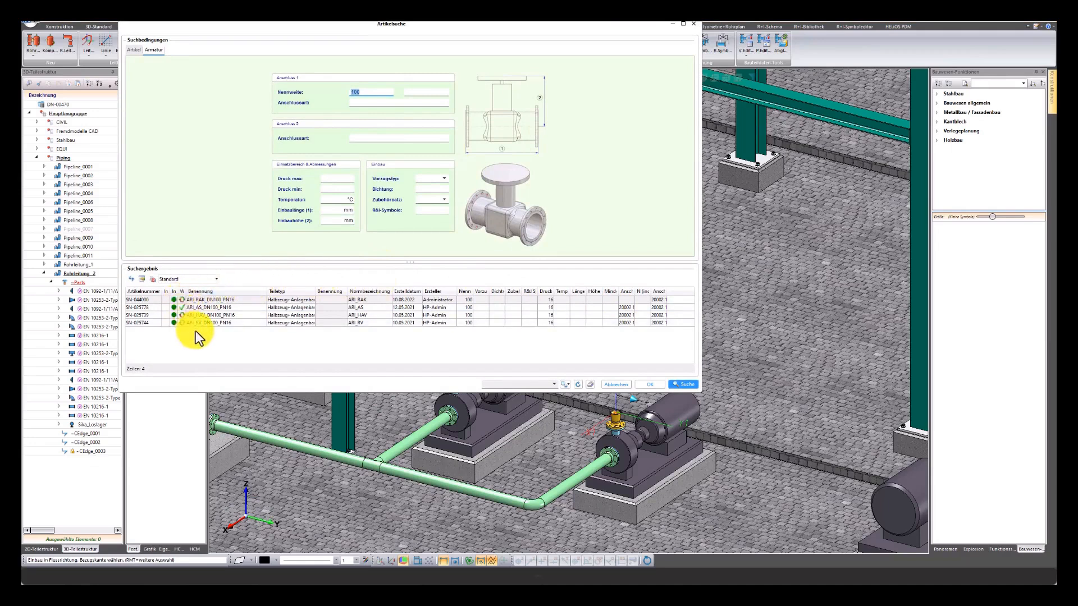
- Choose the article ARI_HAV_DN100_PN16 and place it midway along the riser's guide edge, keeping its default rotation
click(220, 316)
click(650, 385)
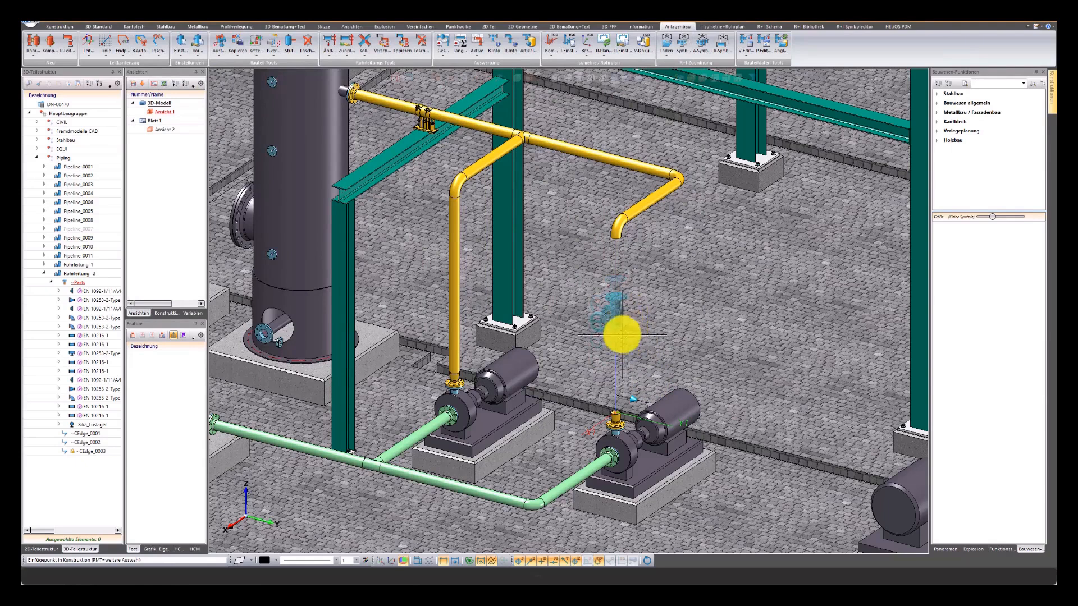
click(622, 330)
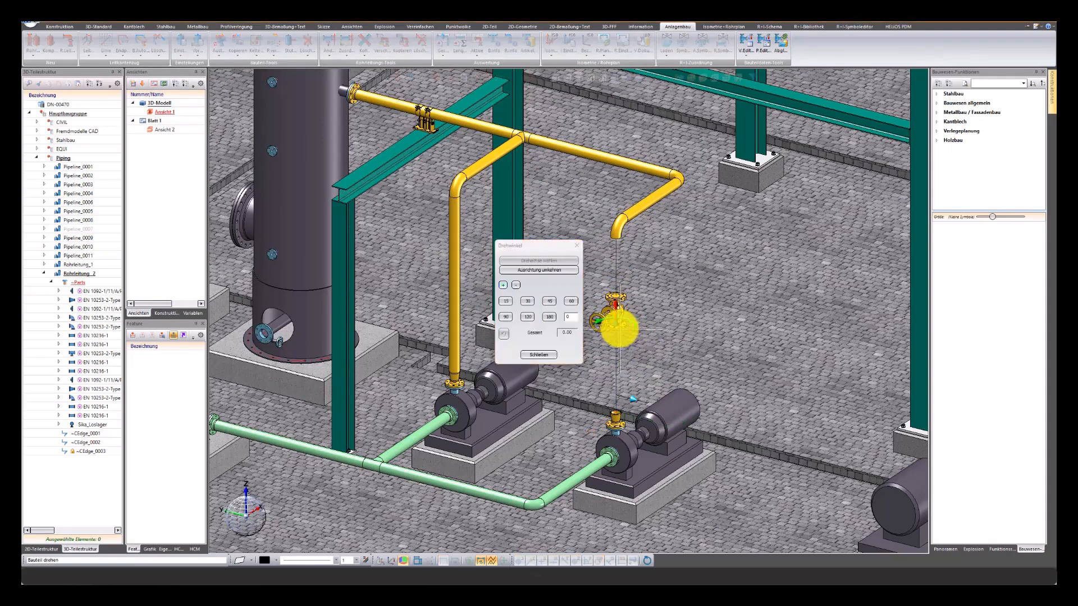
click(539, 355)
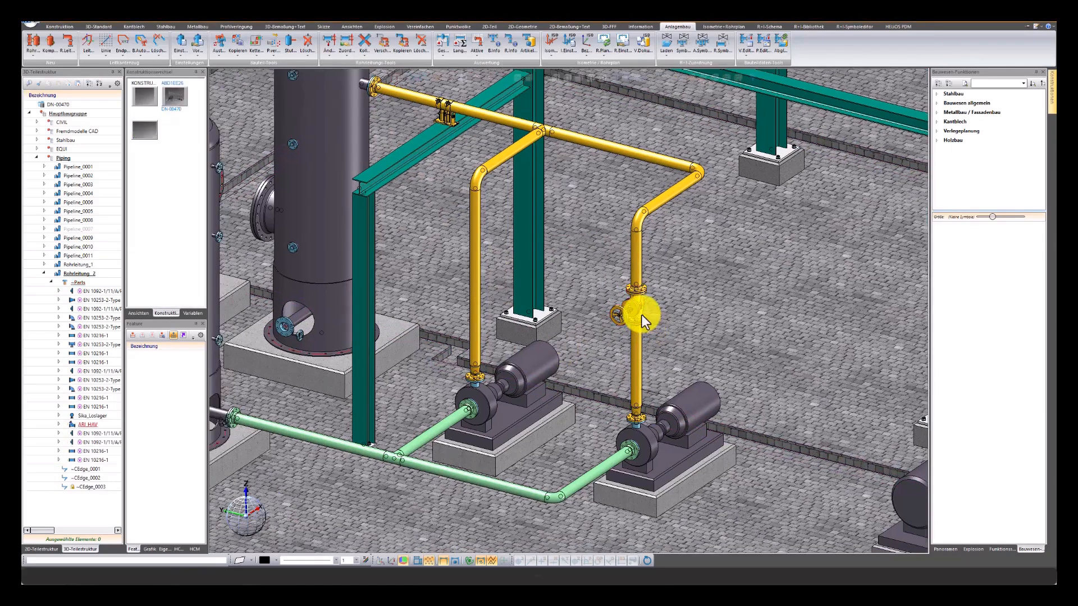
- Shift the handwheel valve down the vertical pipe by a dynamic course change on a grid of 100
right_click(641, 315)
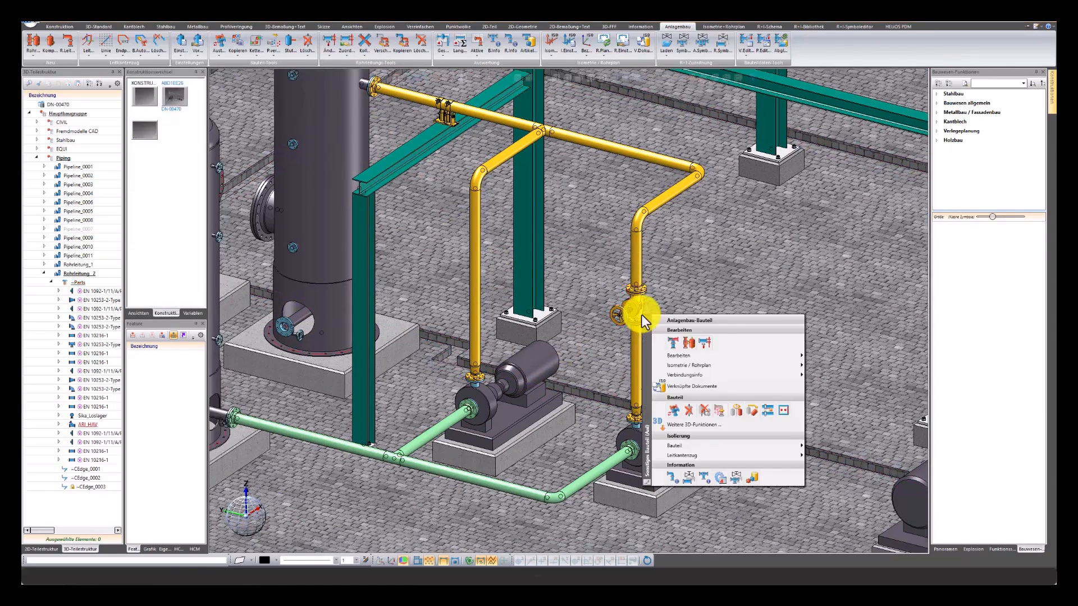
click(673, 346)
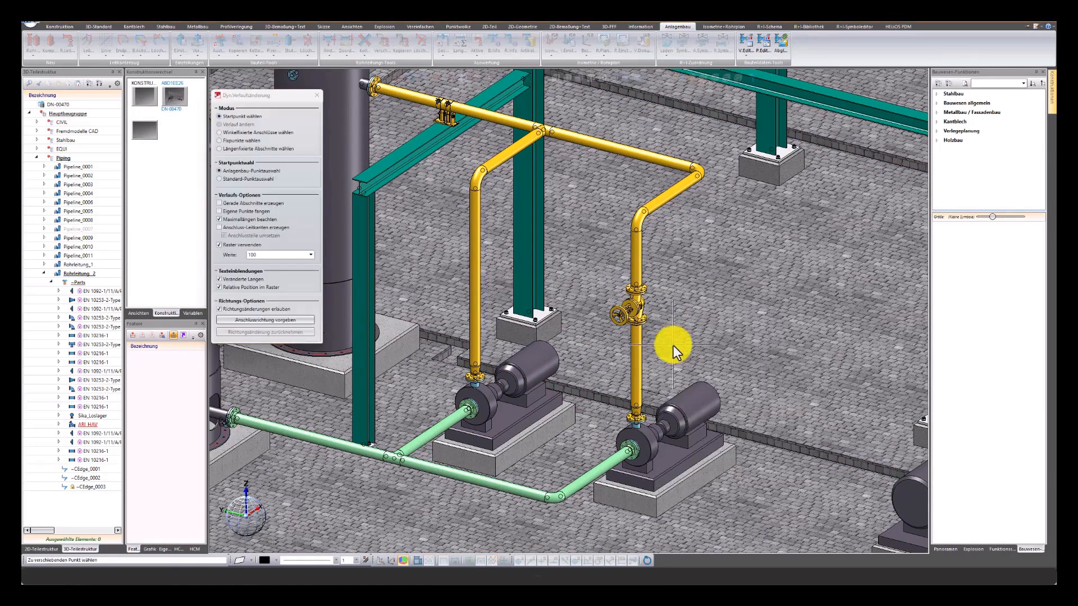
click(634, 323)
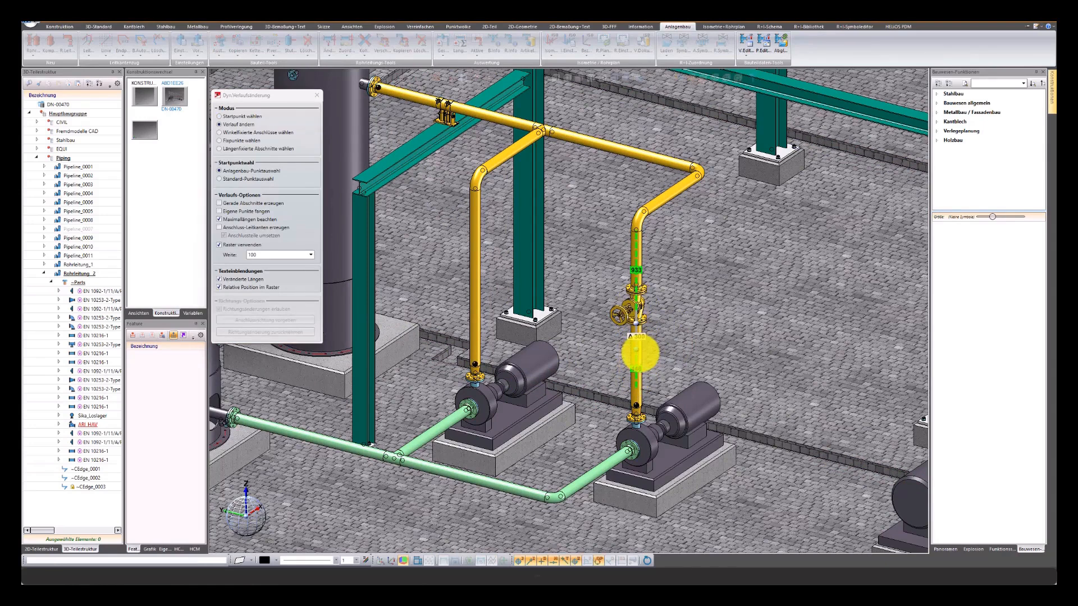
click(636, 350)
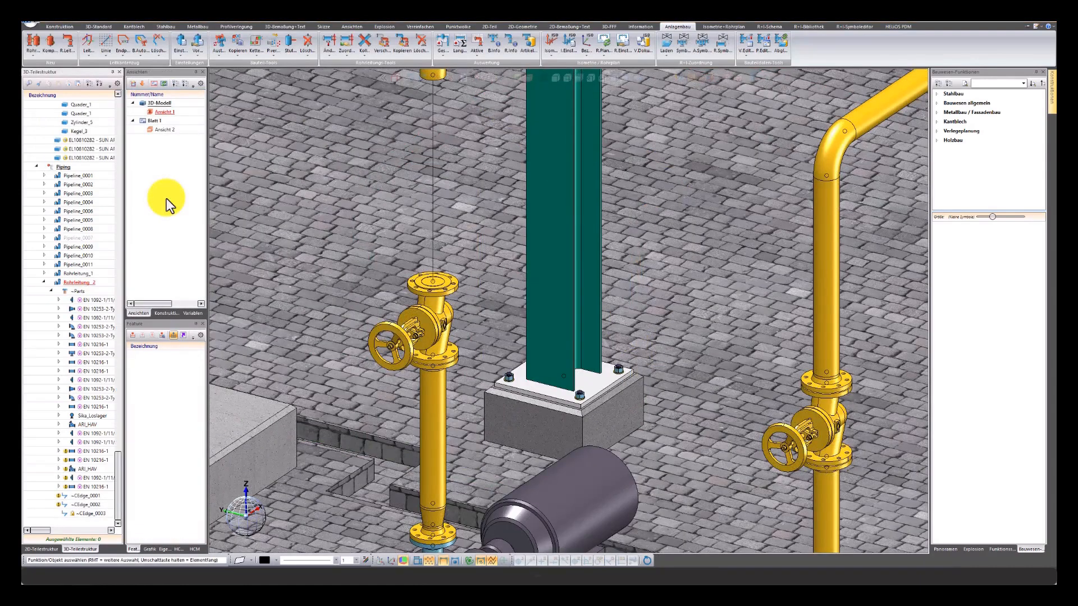
- Install the Armatur ARI_RV_DN100_PN16 on the upper flange of the handwheel valve in the riser with the gap, keeping its default rotation
click(32, 42)
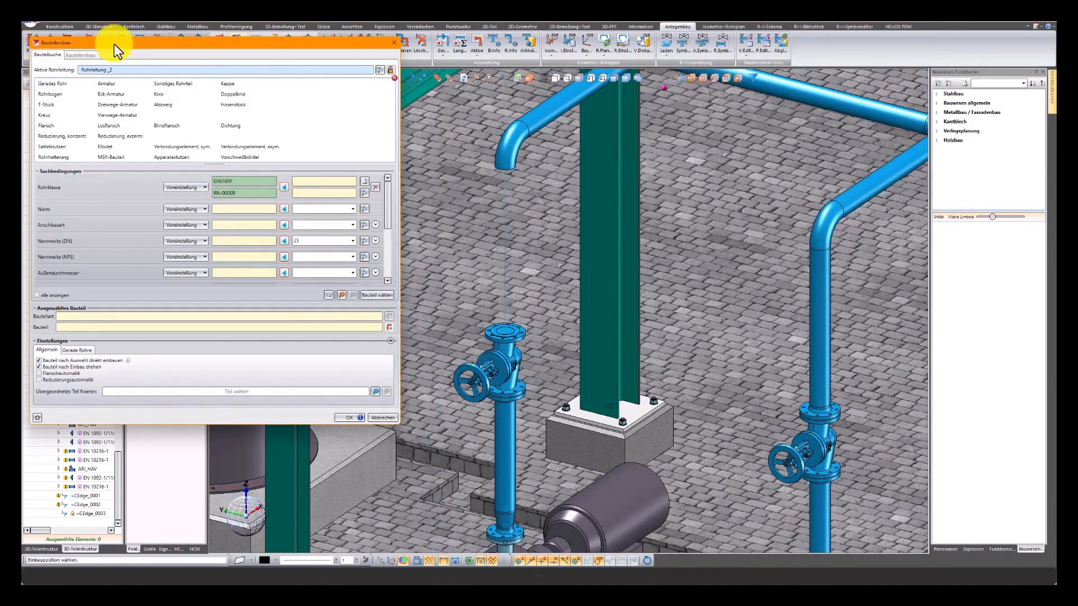
click(104, 85)
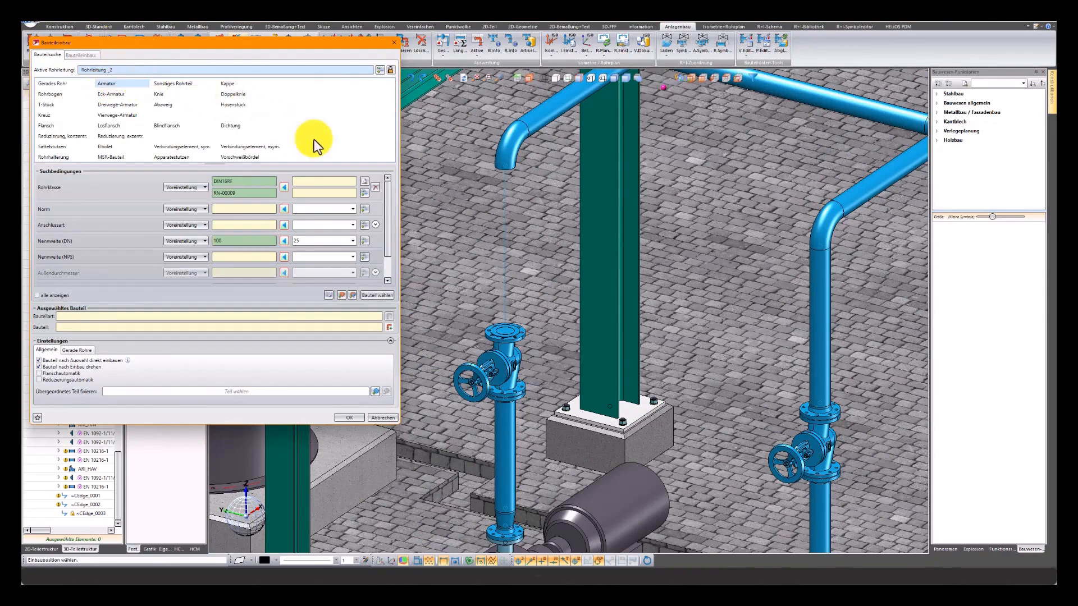
click(377, 296)
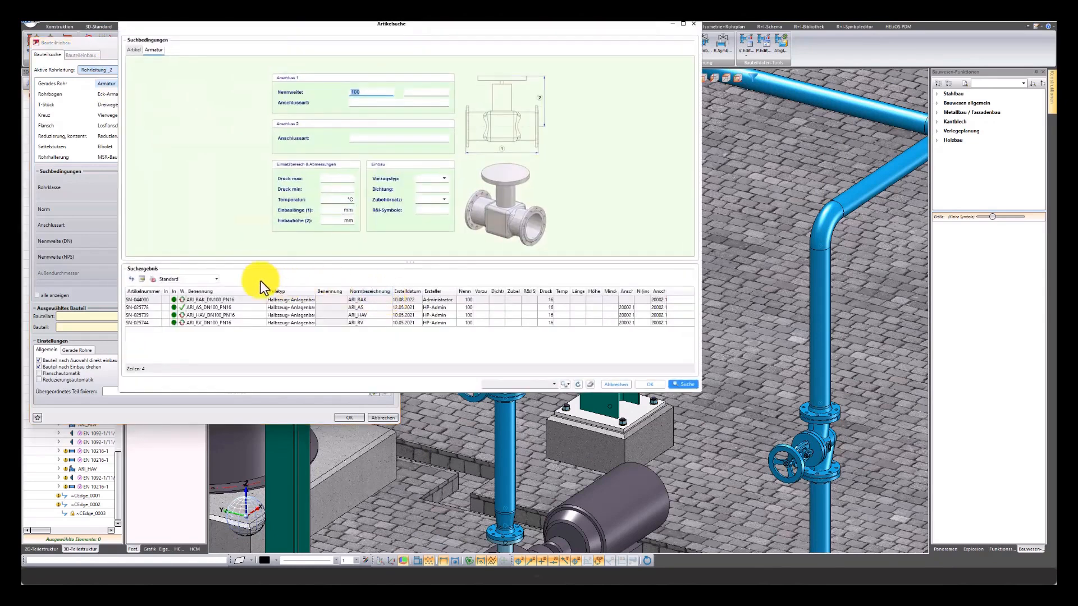
click(211, 325)
click(642, 386)
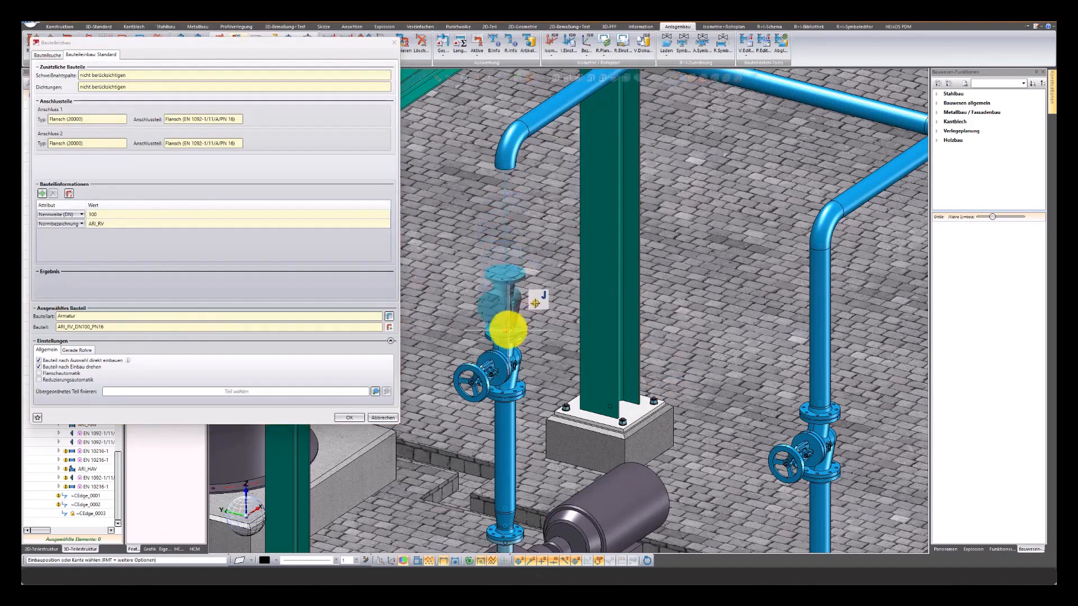
click(507, 330)
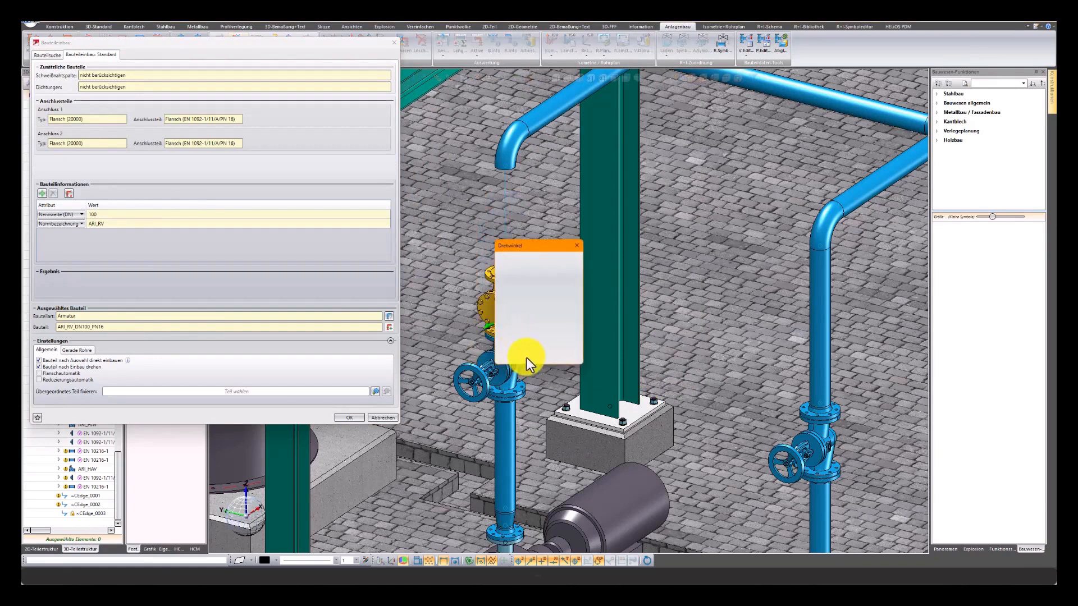
click(528, 355)
click(353, 418)
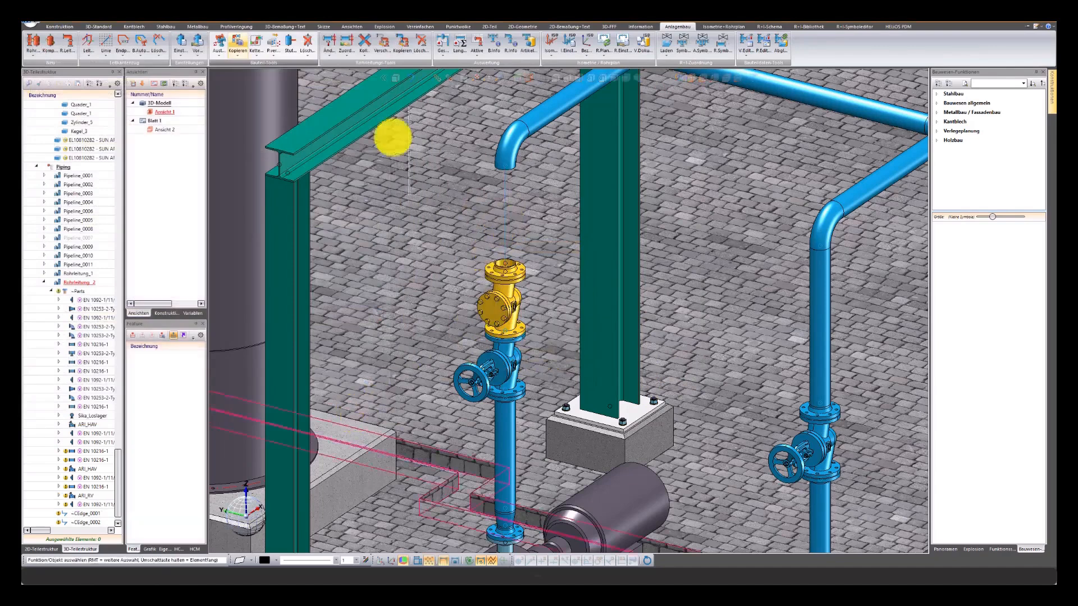
- Automatically fill the open guide edge above the ARI_RV valve with pipe parts, using the option Rohrleitung belegen
click(140, 42)
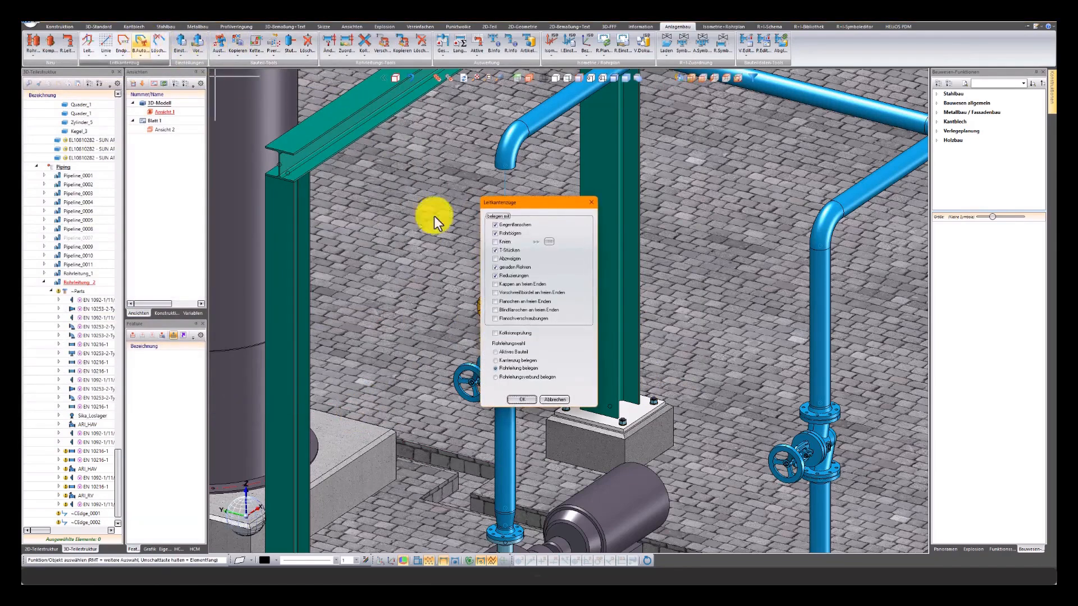
click(521, 400)
click(505, 211)
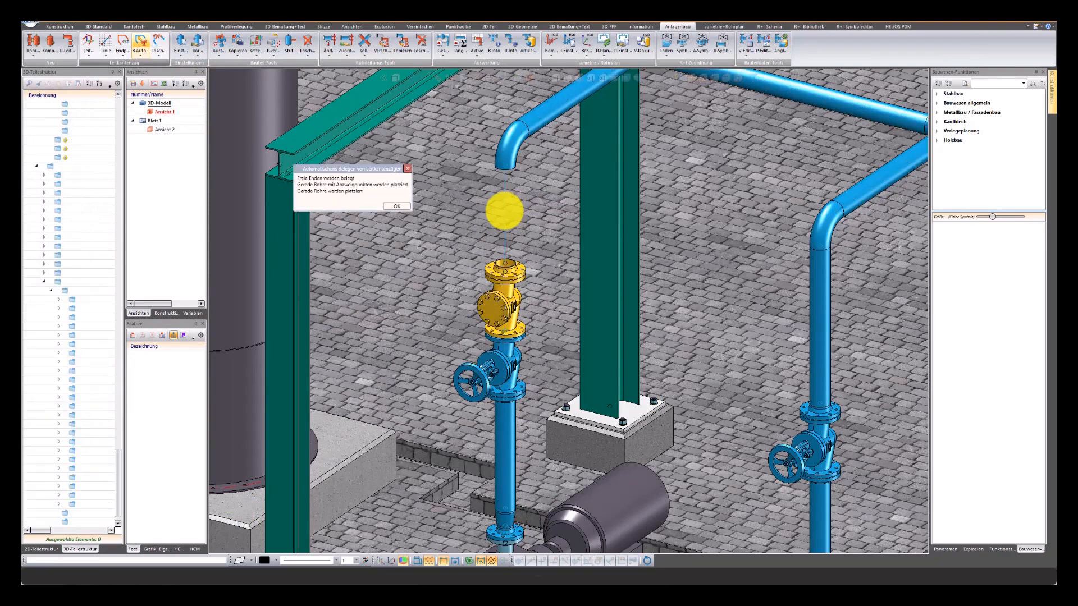
click(391, 226)
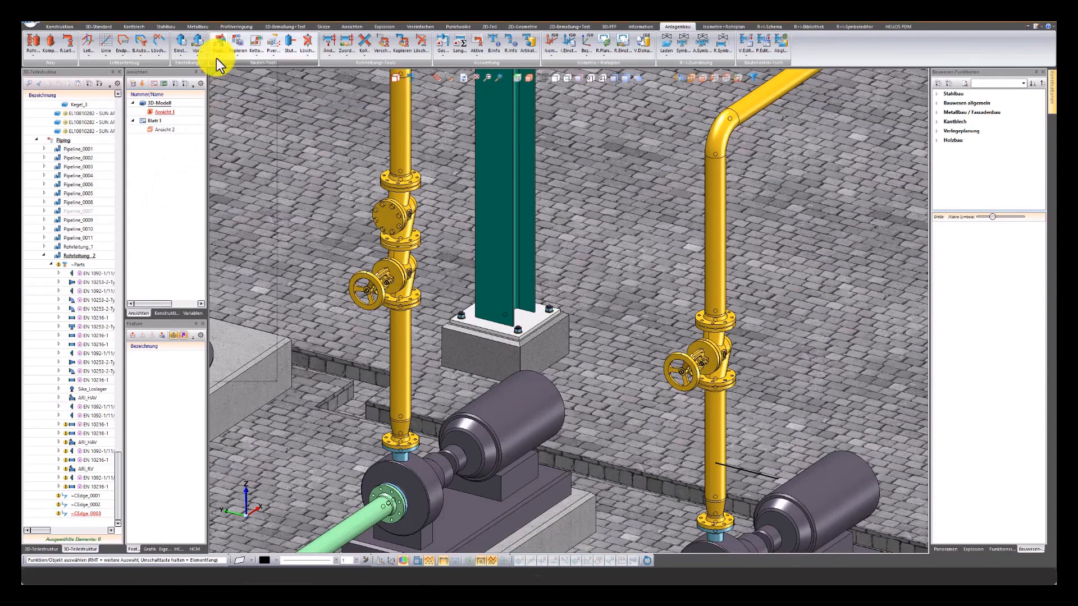
- Add flange bolting by component to the handwheel valve in the outer riser, with exact detailing and site assembly, and check the bolts
click(216, 58)
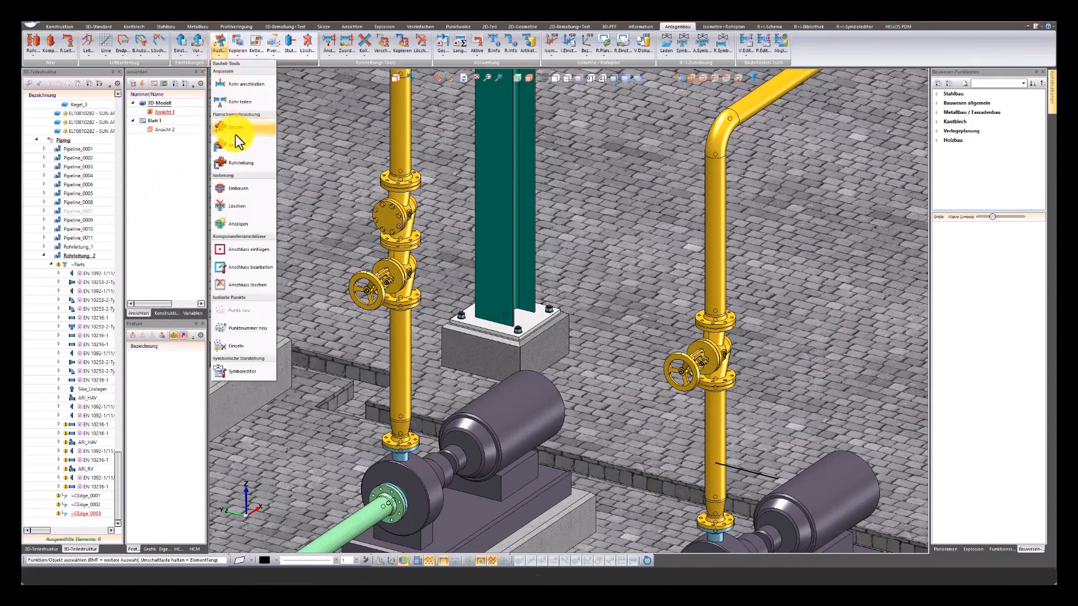
click(231, 143)
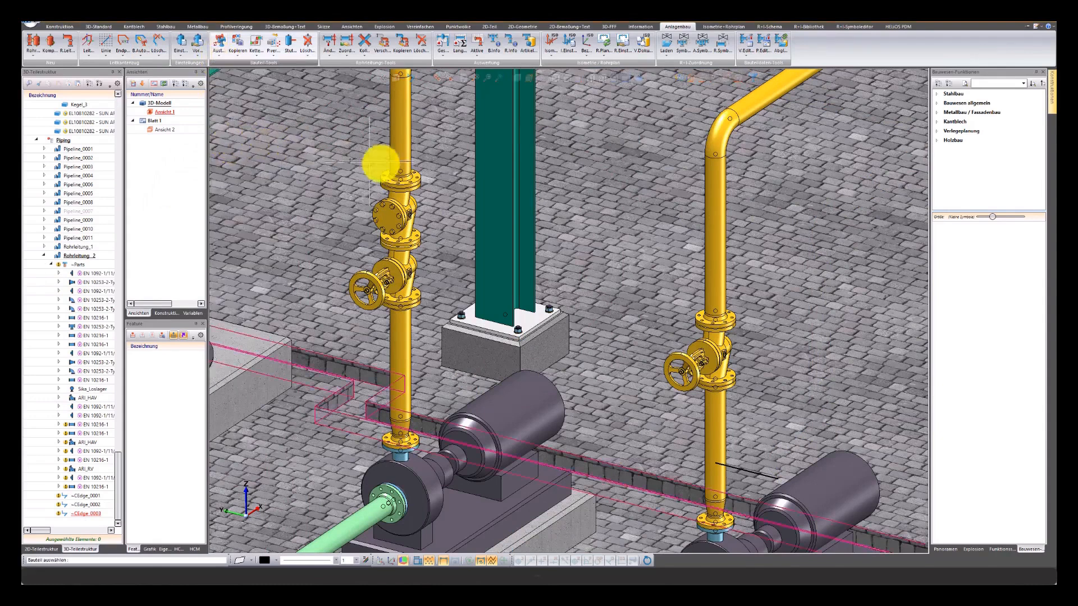
click(710, 351)
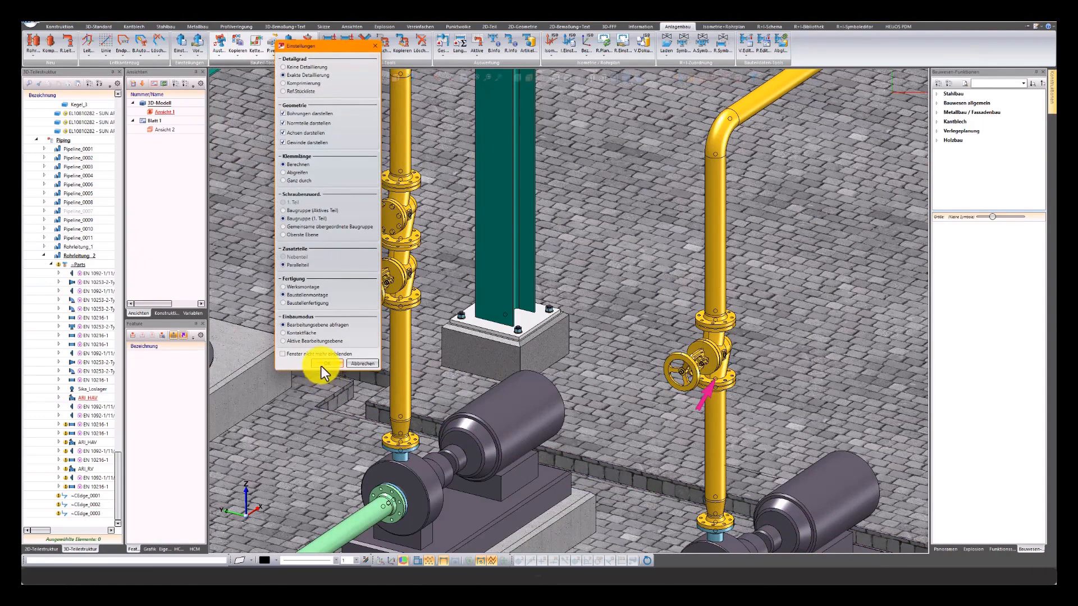
click(323, 365)
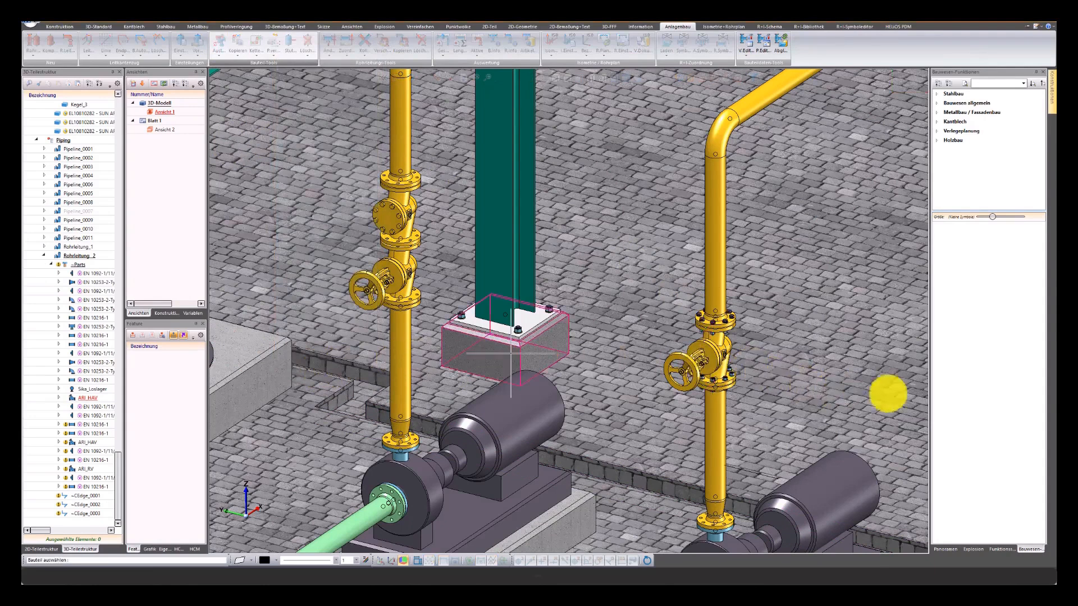
scroll(735, 372, up, 5)
scroll(735, 371, up, 1)
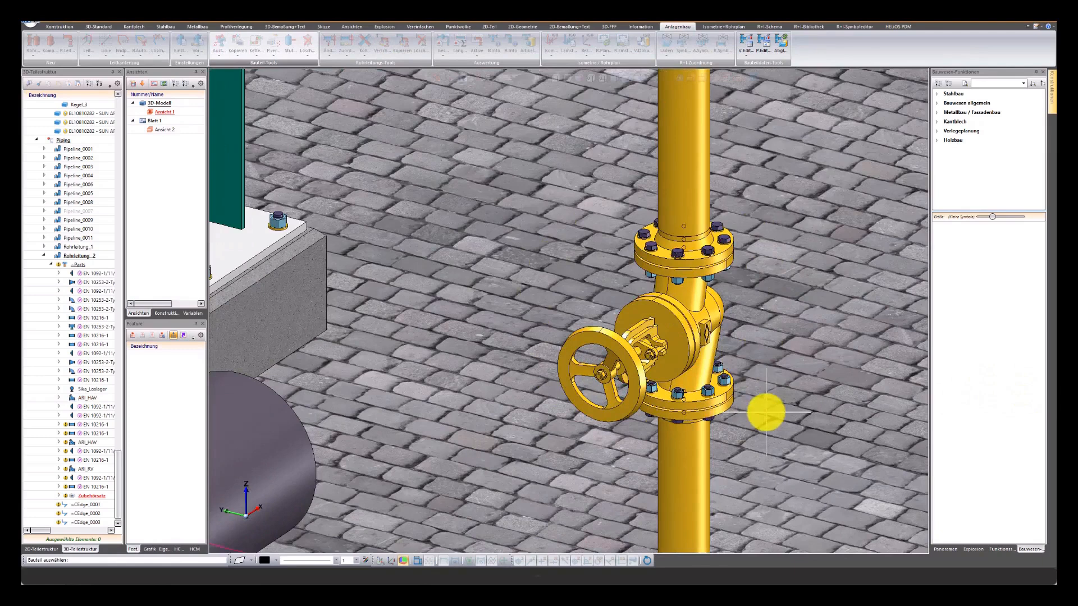
scroll(766, 413, down, 5)
- Add flange bolting by component to the ARI_RV valve and the handwheel valve below it, using exact detailing and site assembly
click(219, 55)
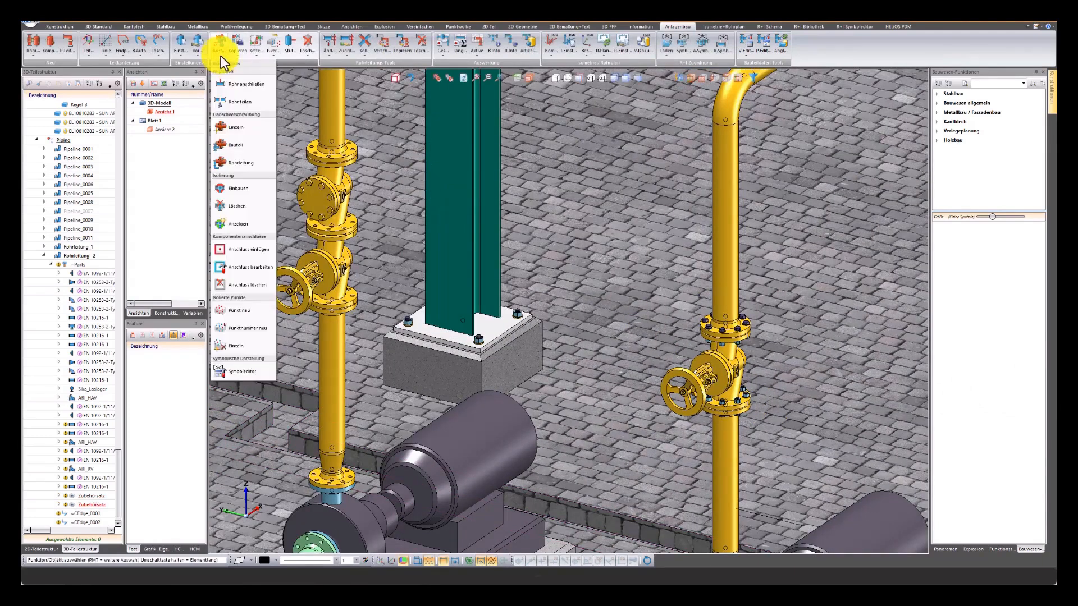
click(234, 146)
click(339, 201)
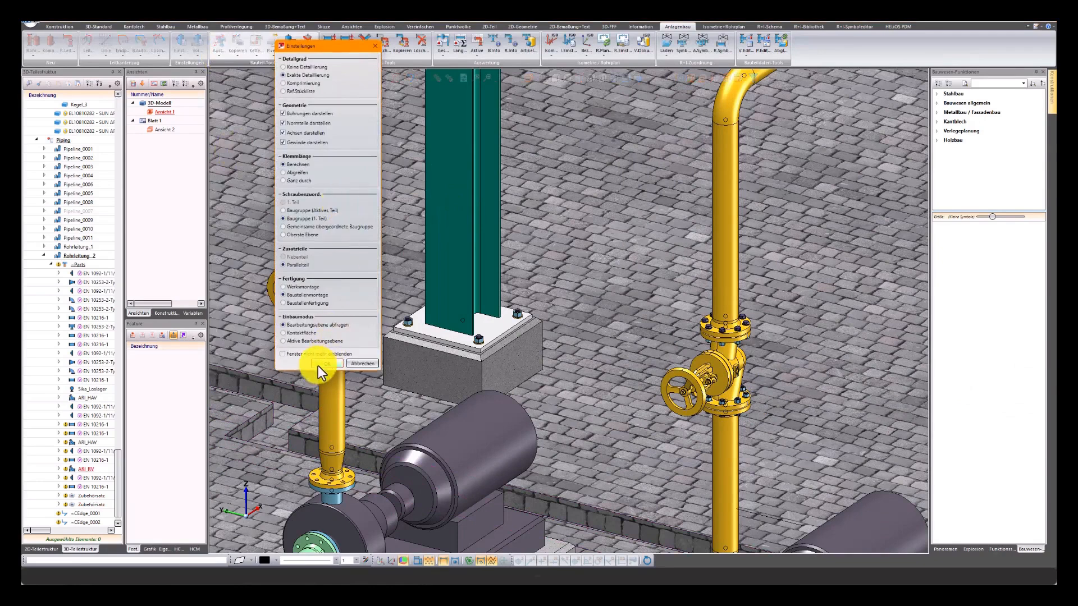
click(318, 365)
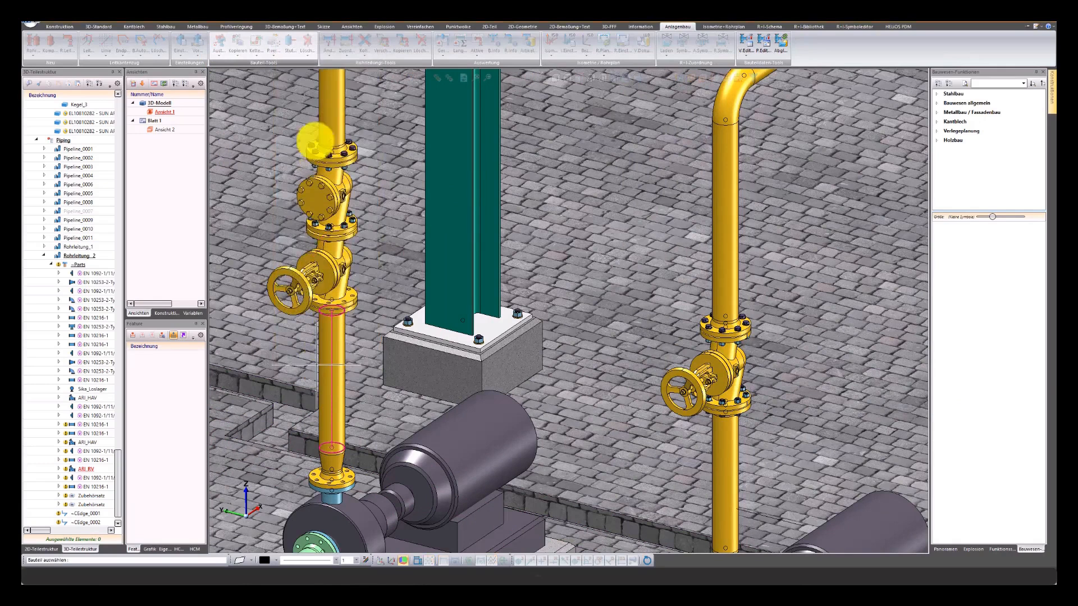
click(329, 273)
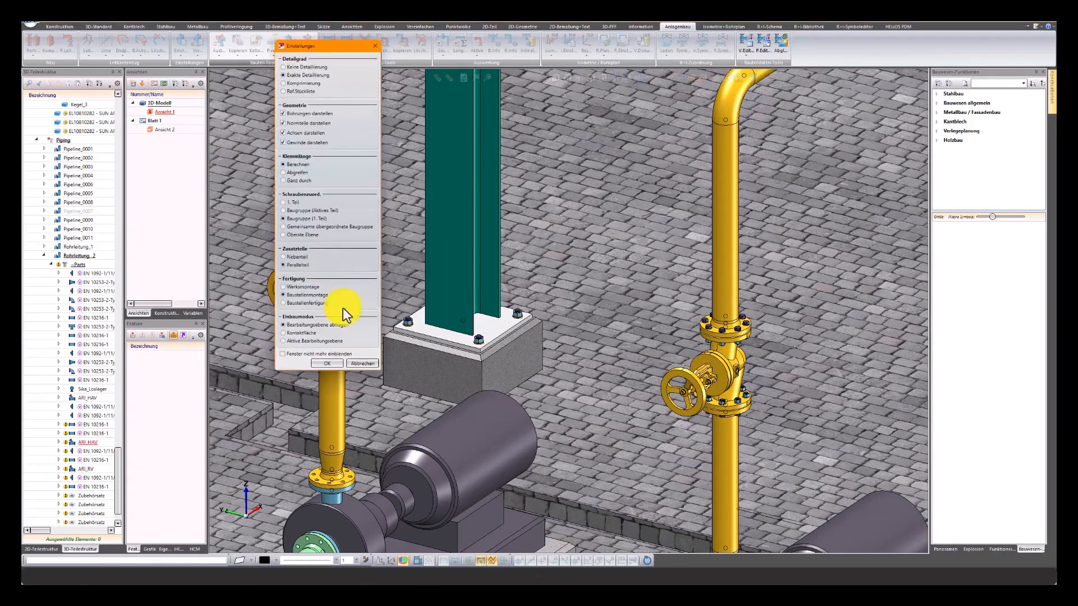
click(327, 363)
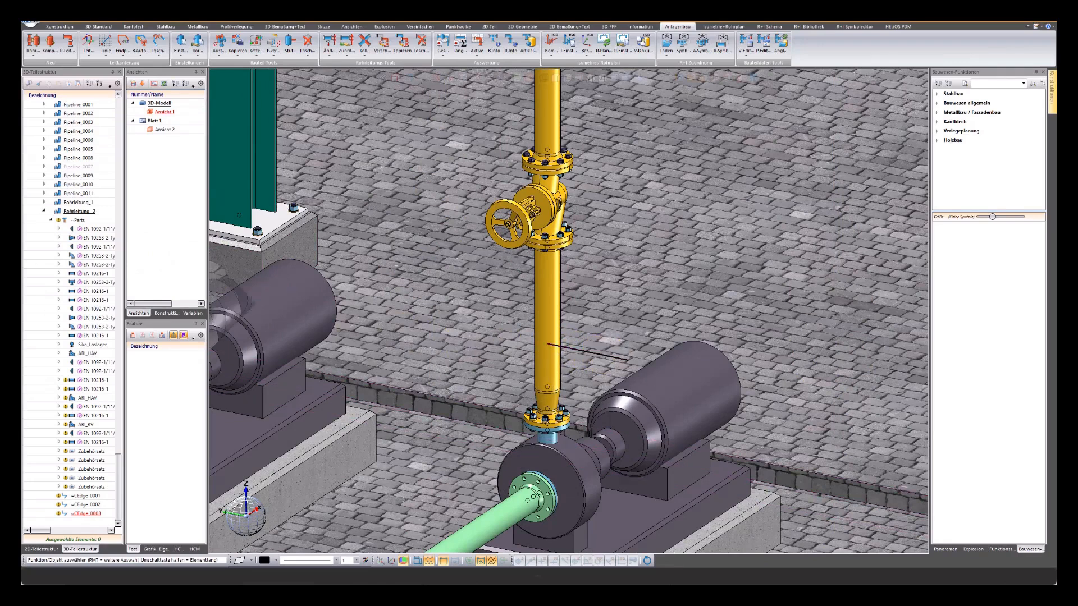
- Install the DN 25 Armatur KH_DN25 on the short branch guide edge beside the outer riser, keeping its default rotation
middle_drag(606, 353, 646, 272)
scroll(646, 271, up, 2)
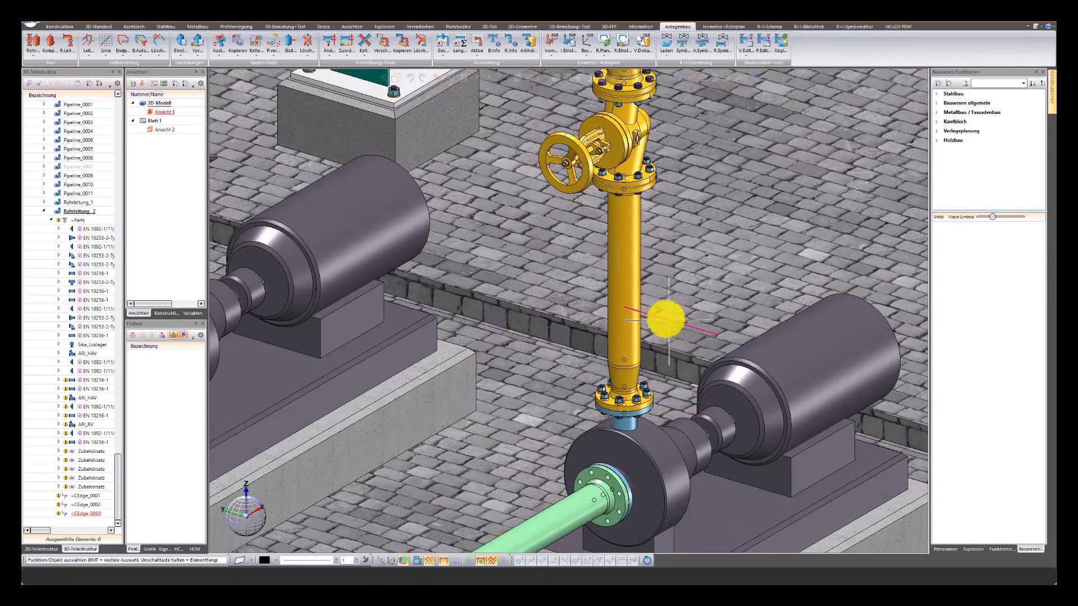
click(29, 38)
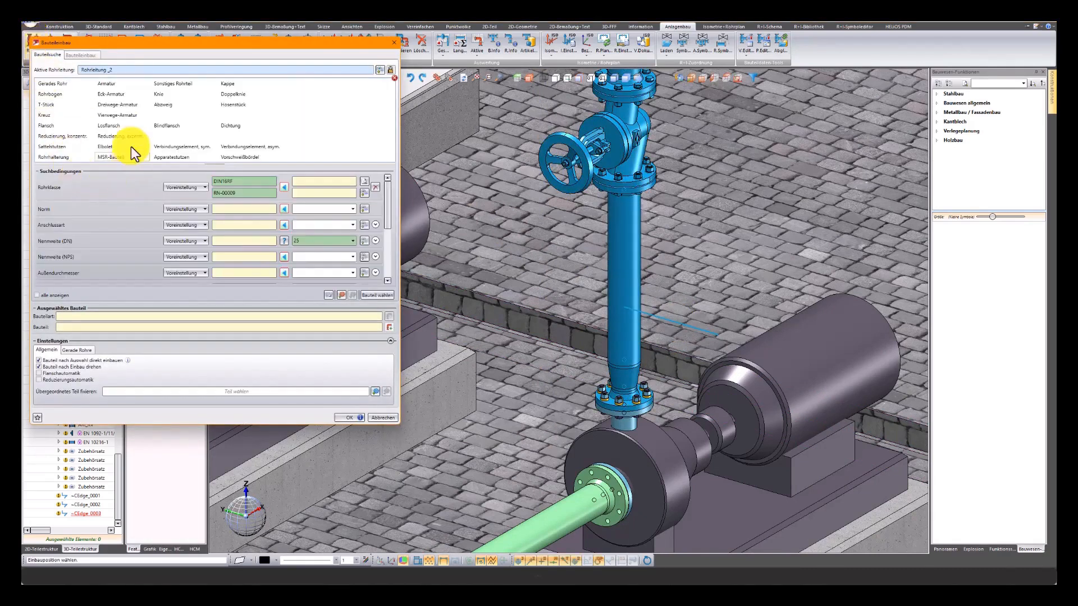
click(106, 85)
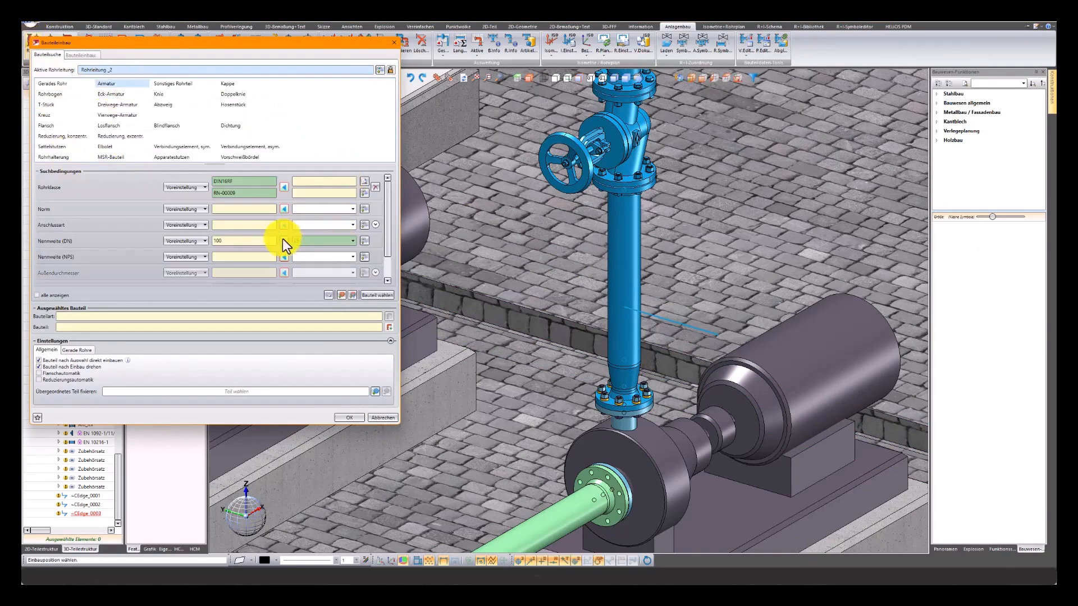
click(379, 296)
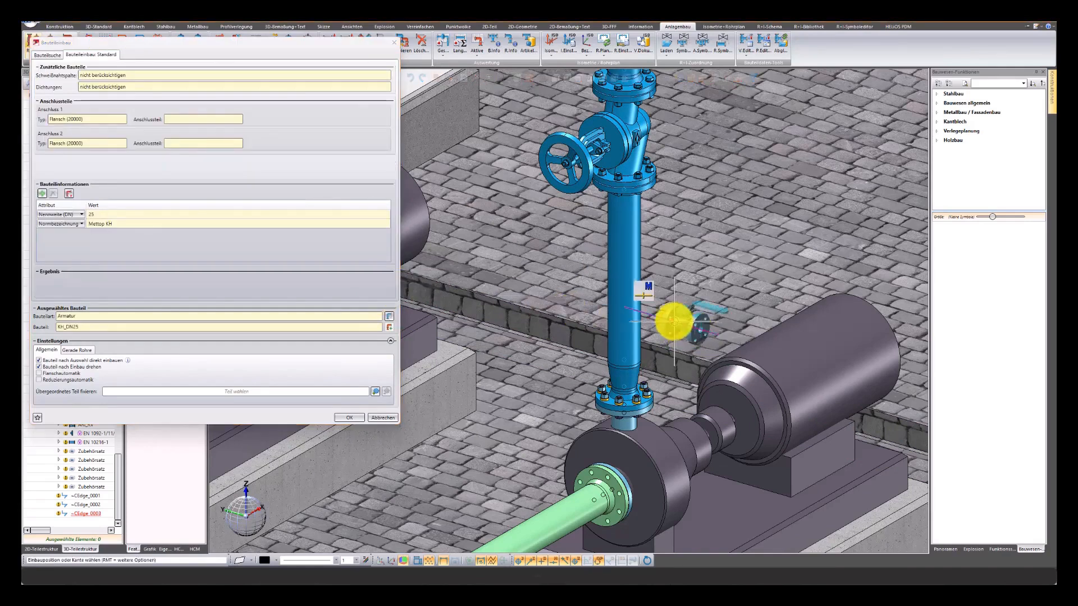
click(701, 356)
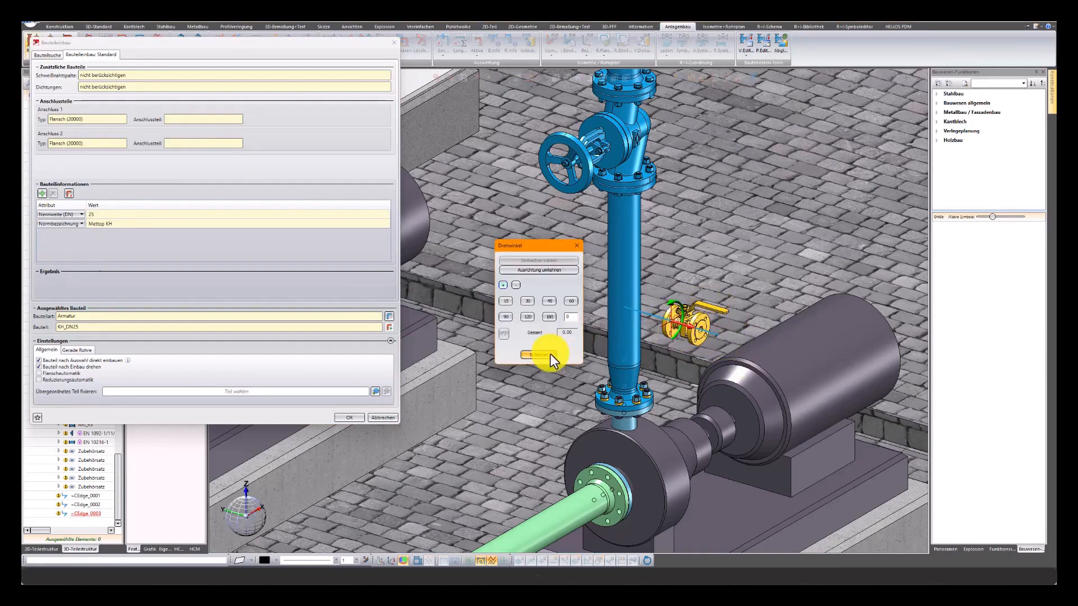
click(550, 353)
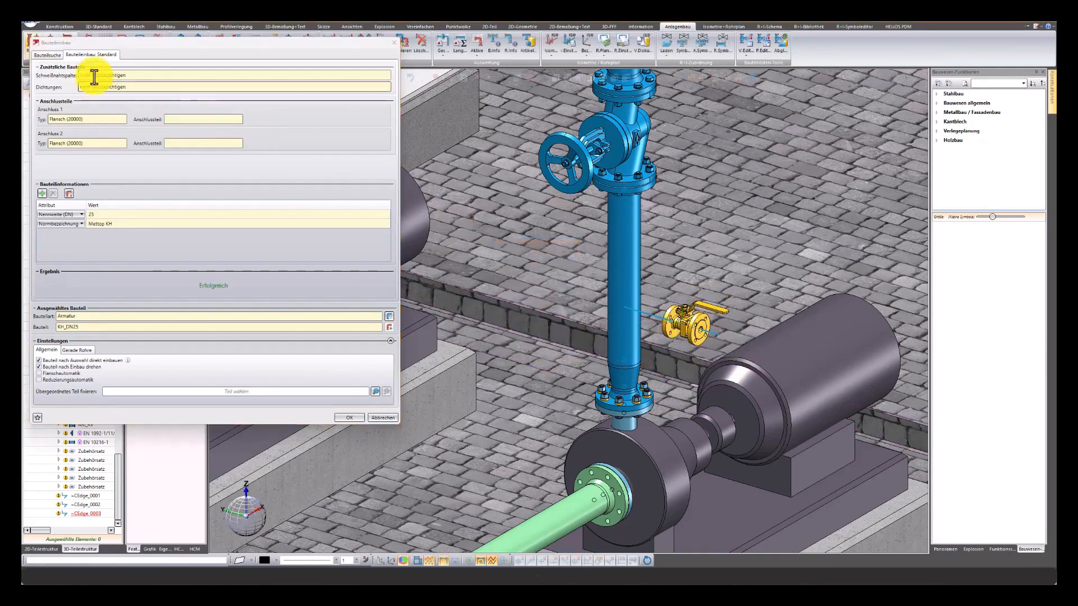
- Close the outer flange of the DN 25 valve with a DN 25 Blindflansch EN 1092-1/05/B/PN 16, keeping its default rotation
click(47, 55)
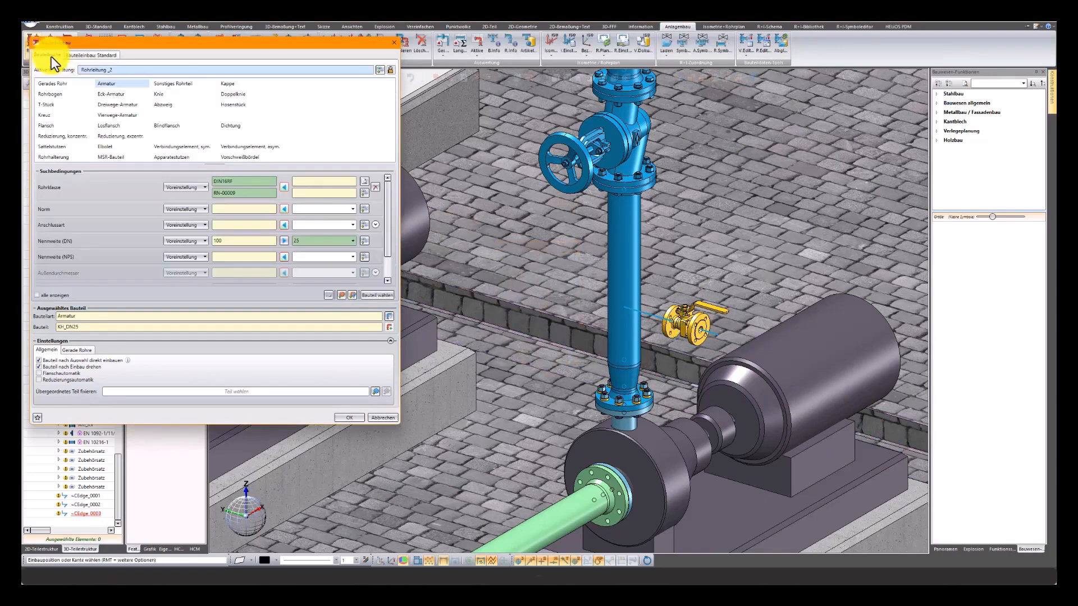
click(164, 128)
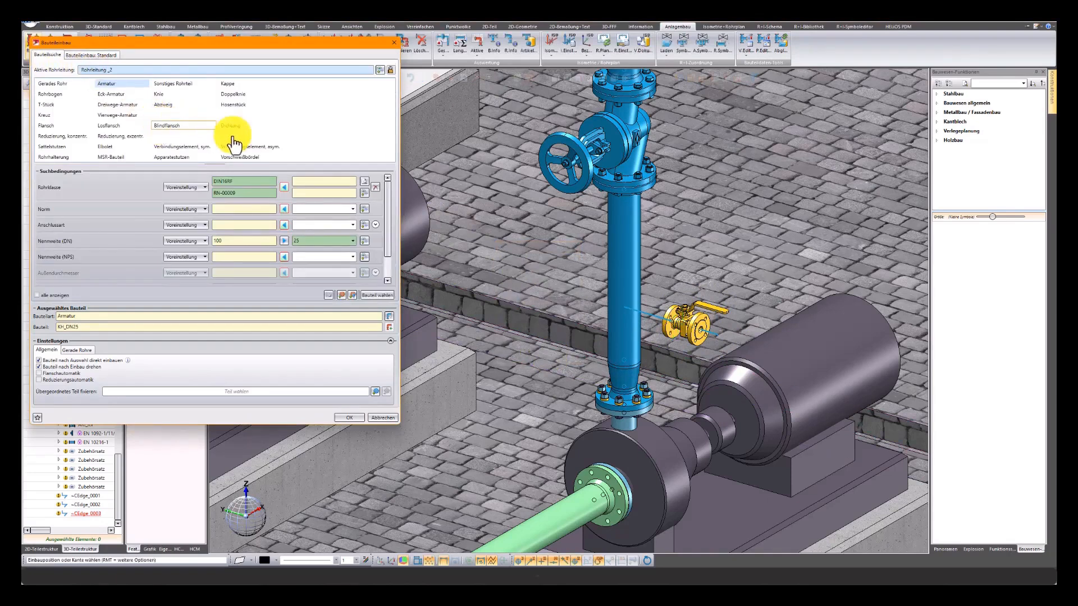
click(395, 294)
scroll(710, 328, up, 3)
click(710, 329)
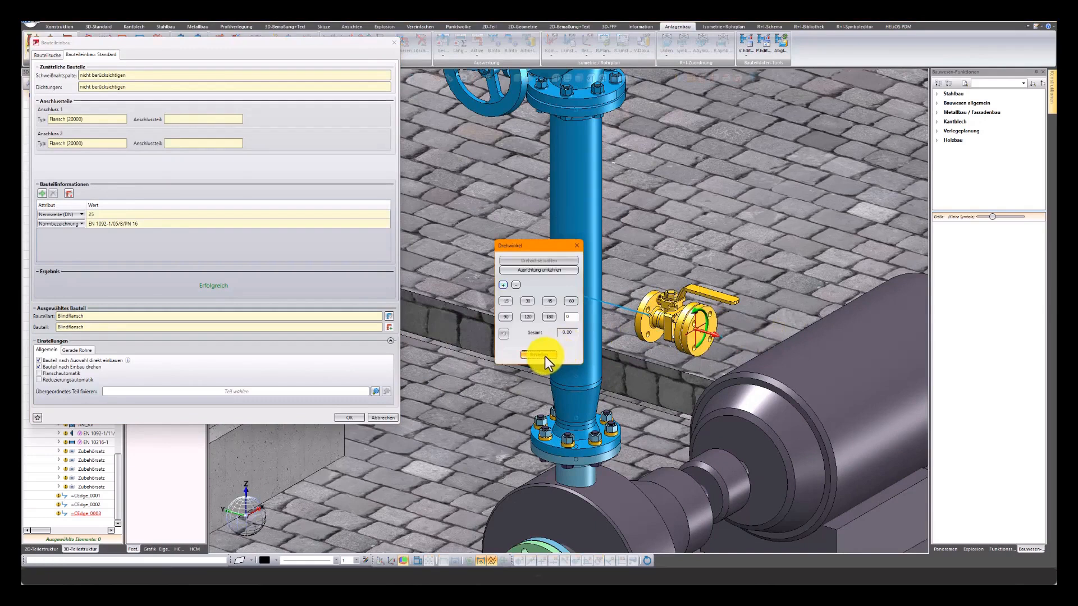
click(539, 354)
- Attach a DN 25 Vorschweißflansch EN 1092-1/11/A/PN 16 to the valve's riser-side flange, keeping its default rotation
click(42, 55)
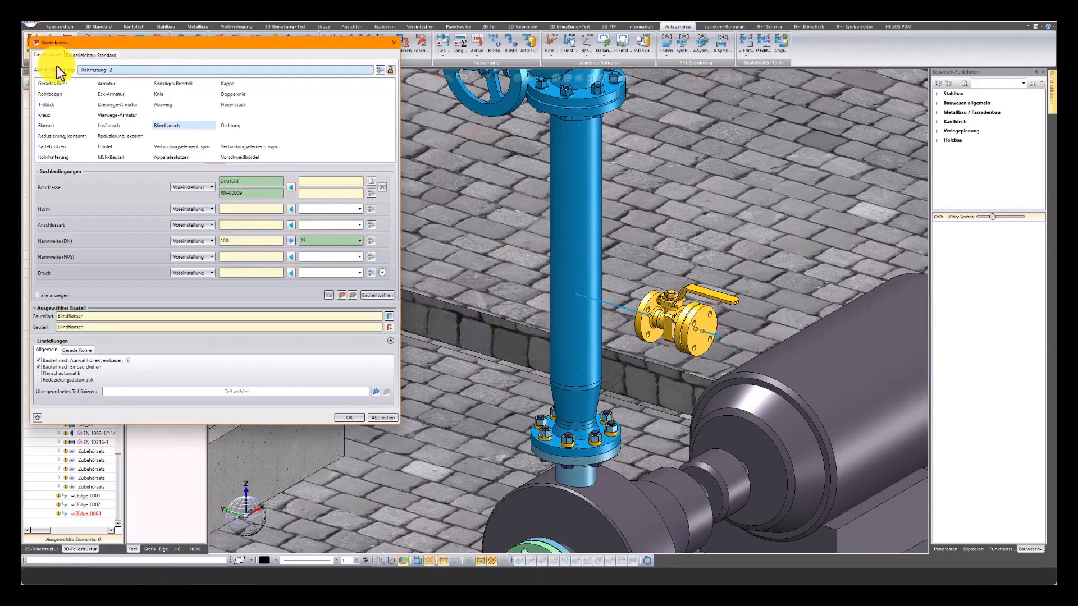
click(66, 125)
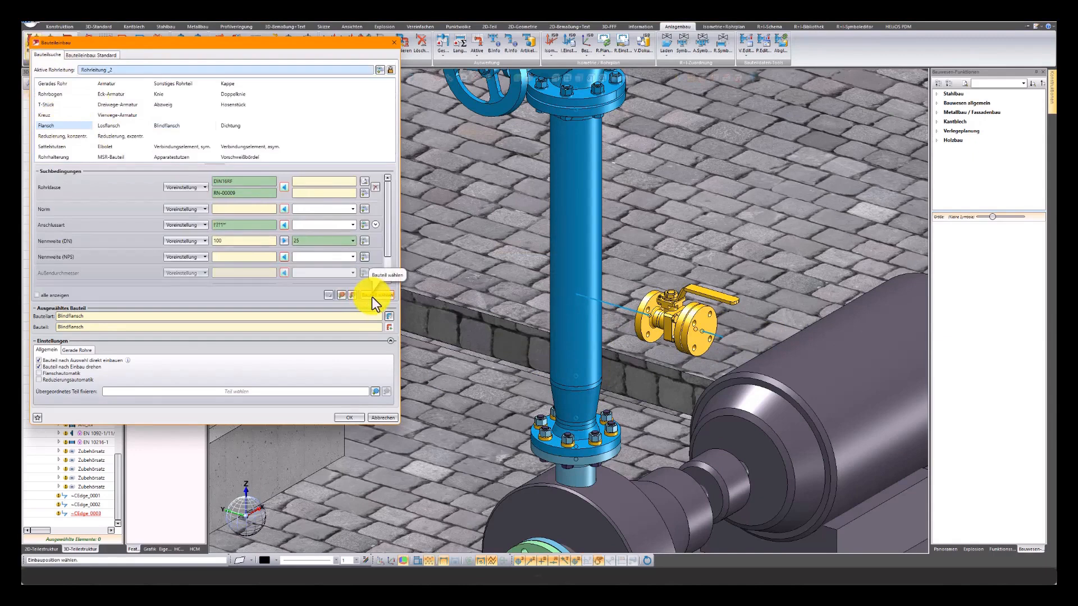
click(373, 296)
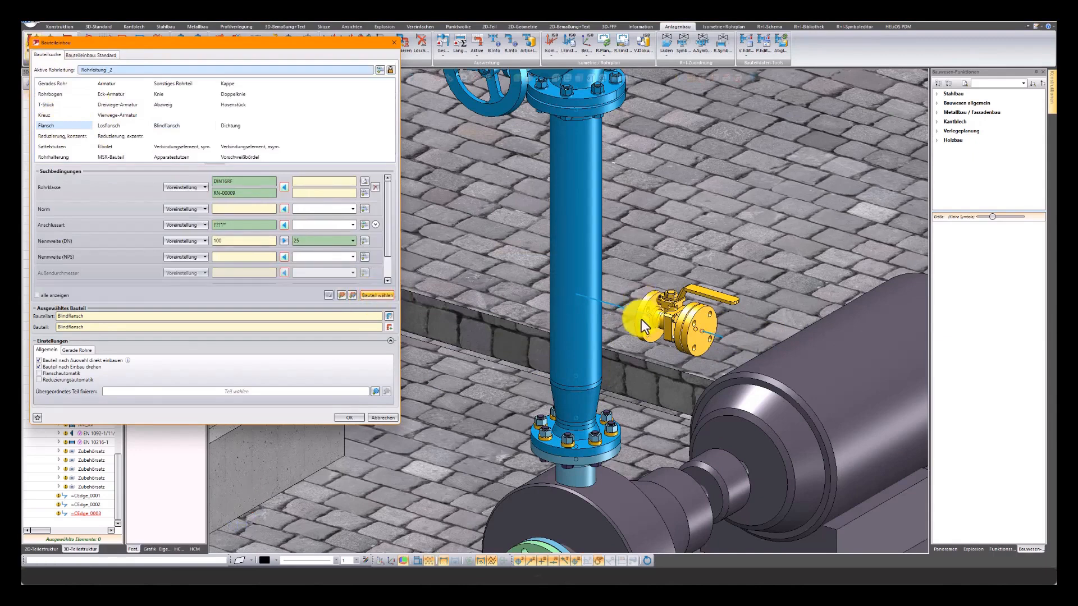
click(652, 325)
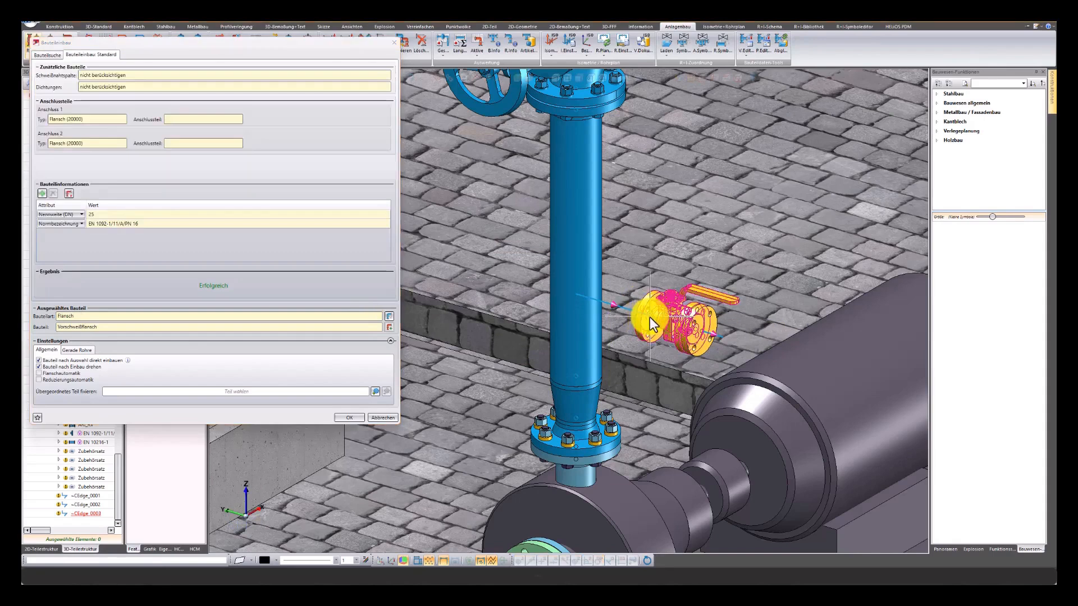
middle_drag(649, 318, 695, 318)
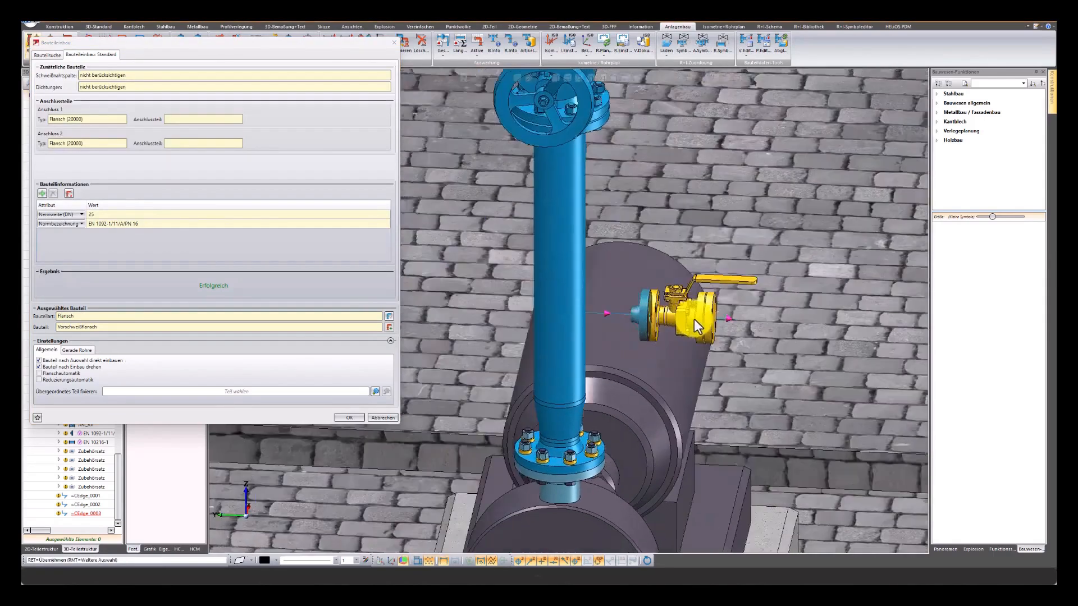
click(653, 315)
click(733, 318)
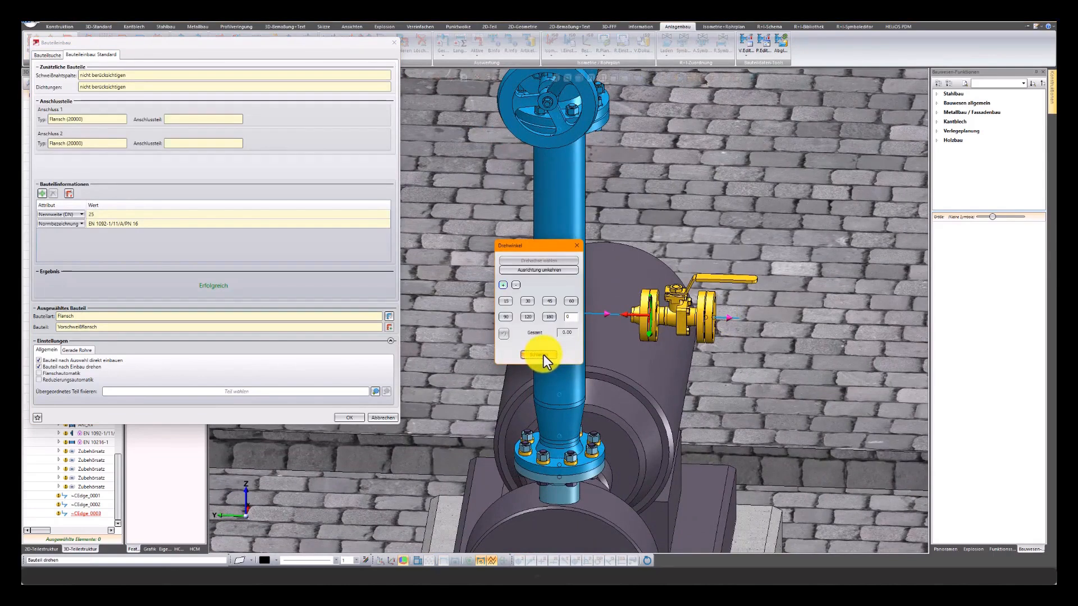
click(544, 354)
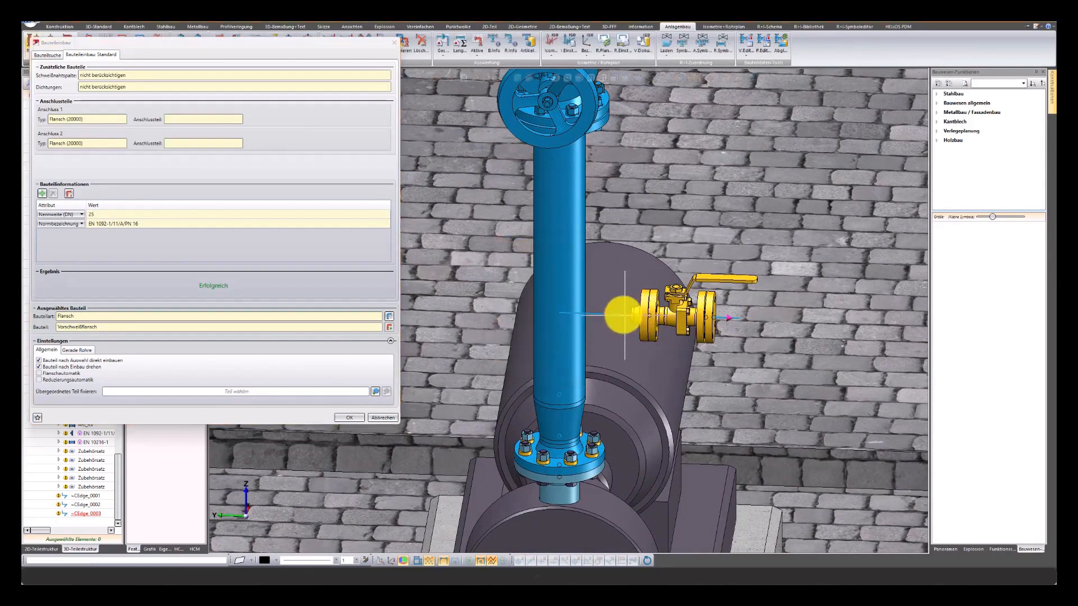
- Fill the branch guide edge between the welding neck flange and the riser with a DN 25 straight pipe EN 10216-1
click(45, 54)
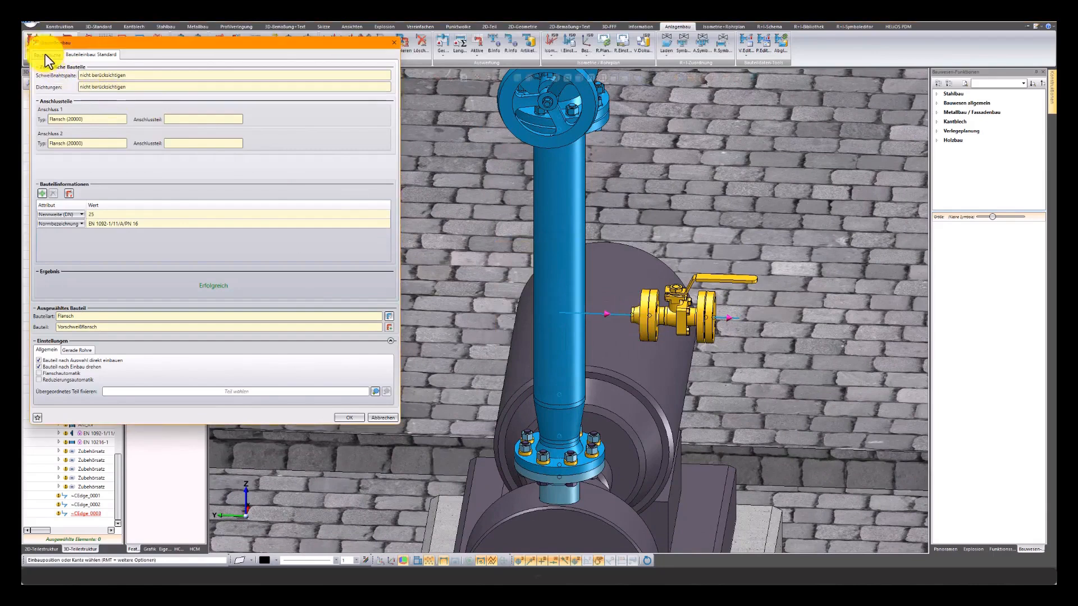
click(54, 84)
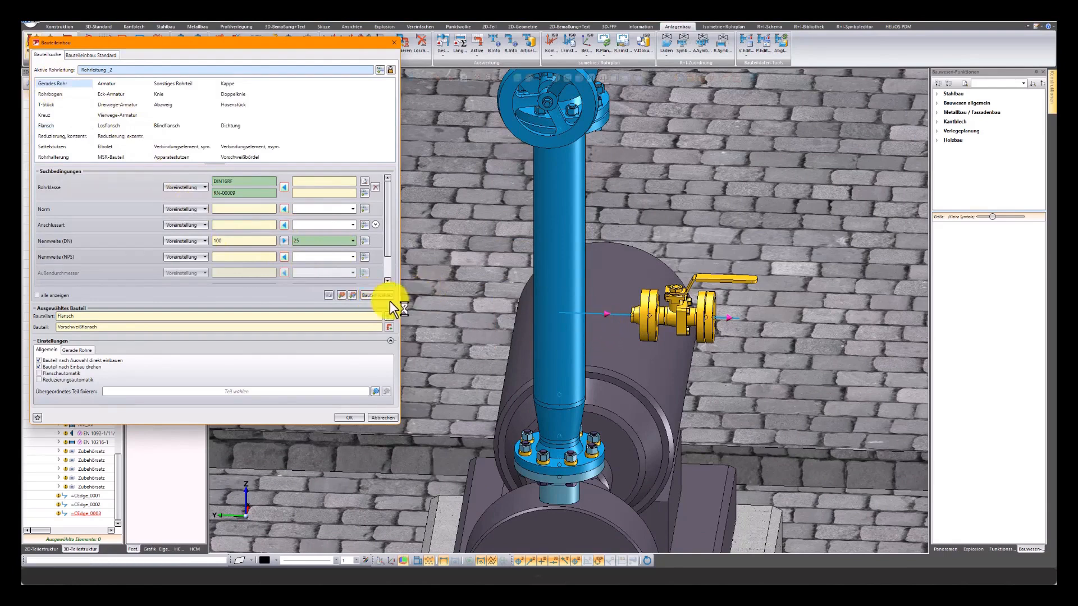
right_click(598, 312)
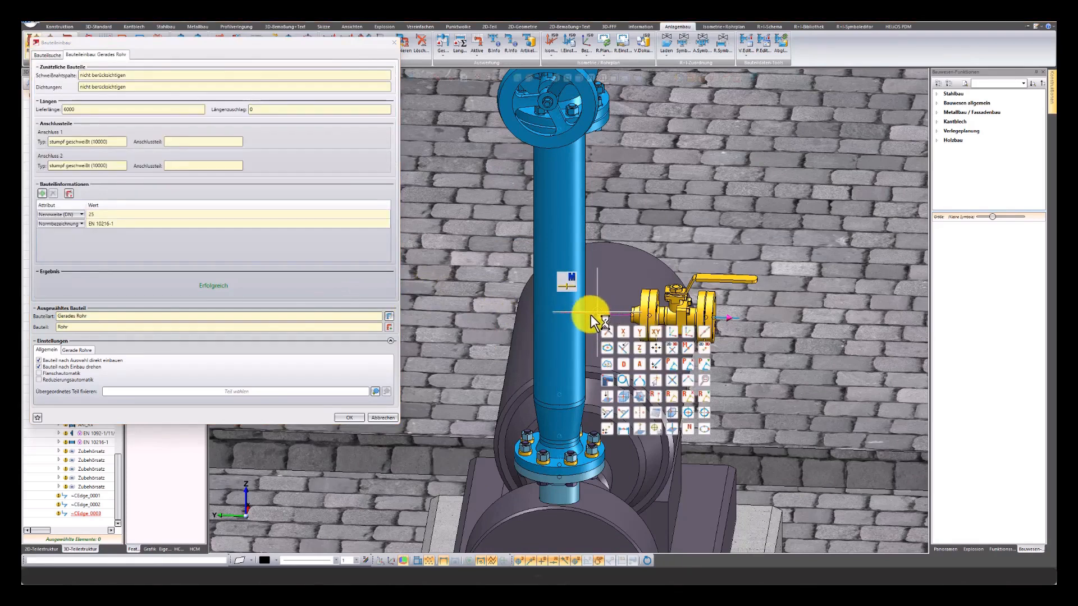
click(597, 320)
click(628, 318)
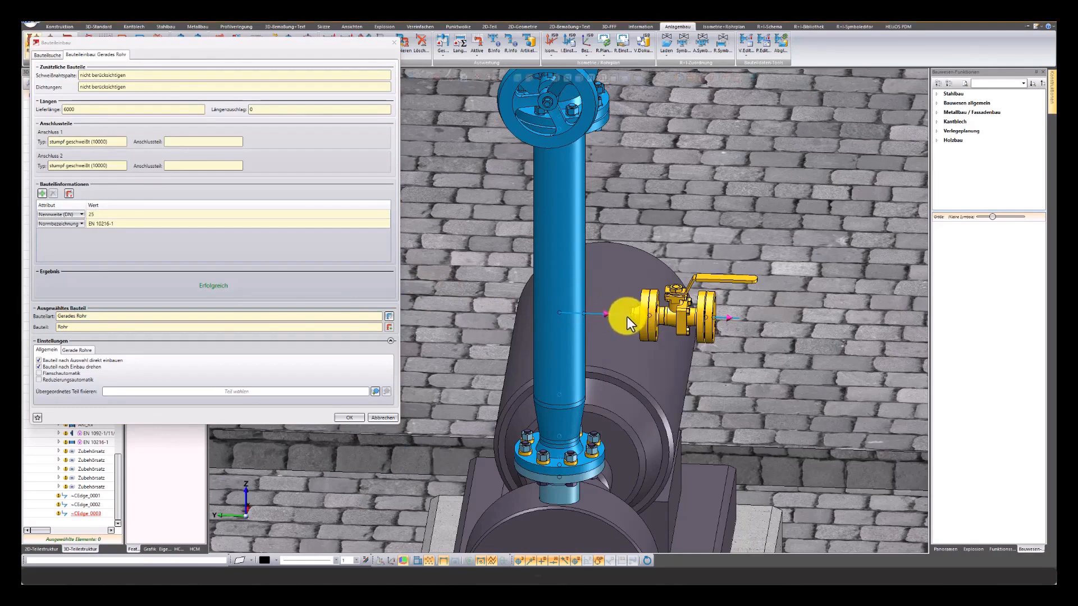
click(594, 313)
middle_drag(593, 315, 557, 320)
scroll(578, 292, up, 5)
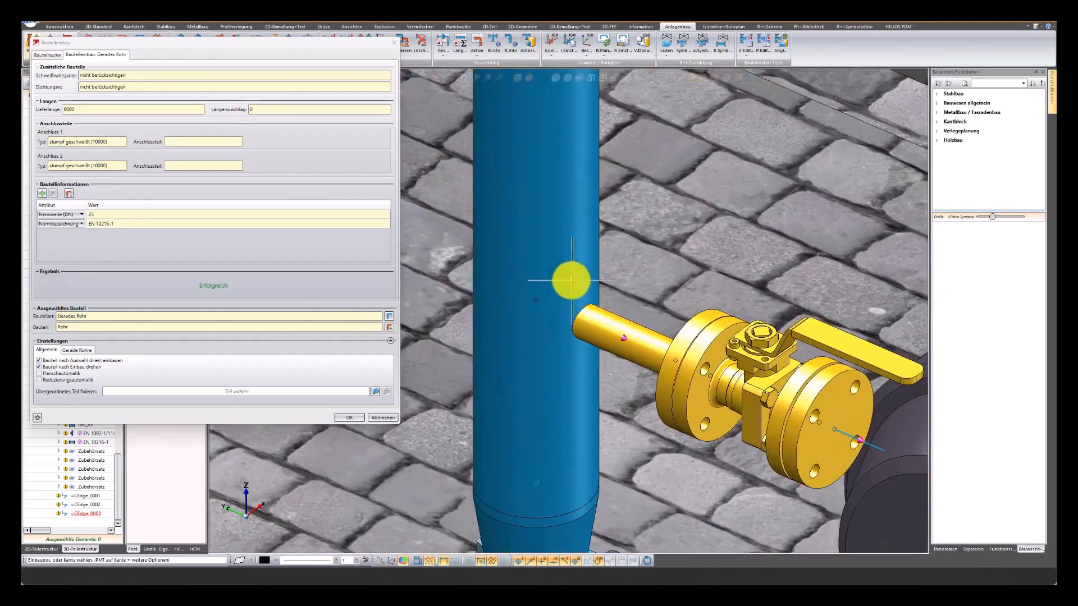
scroll(550, 332, down, 3)
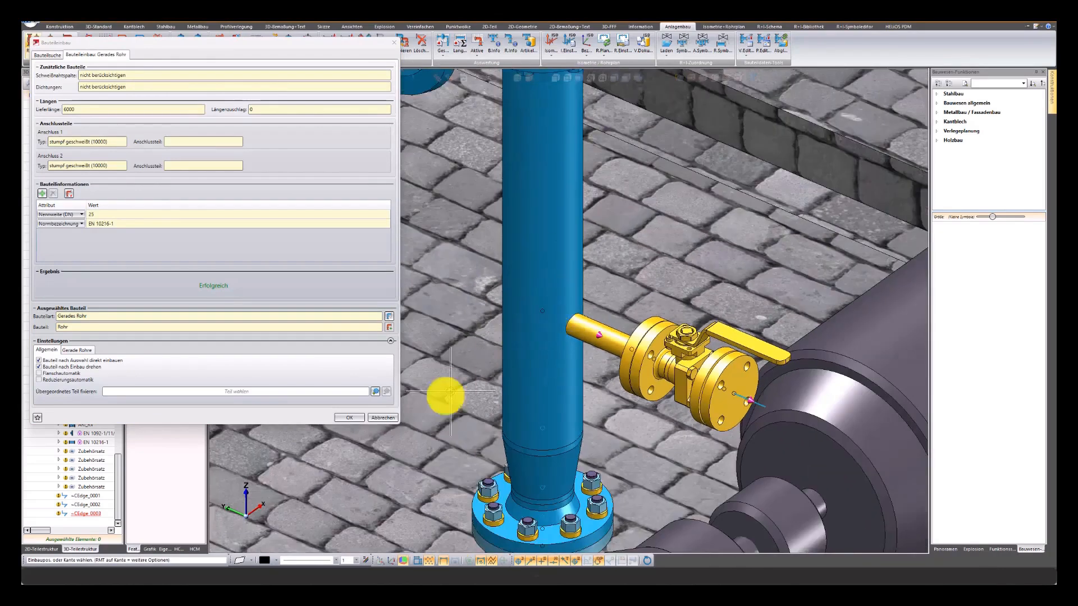
click(373, 417)
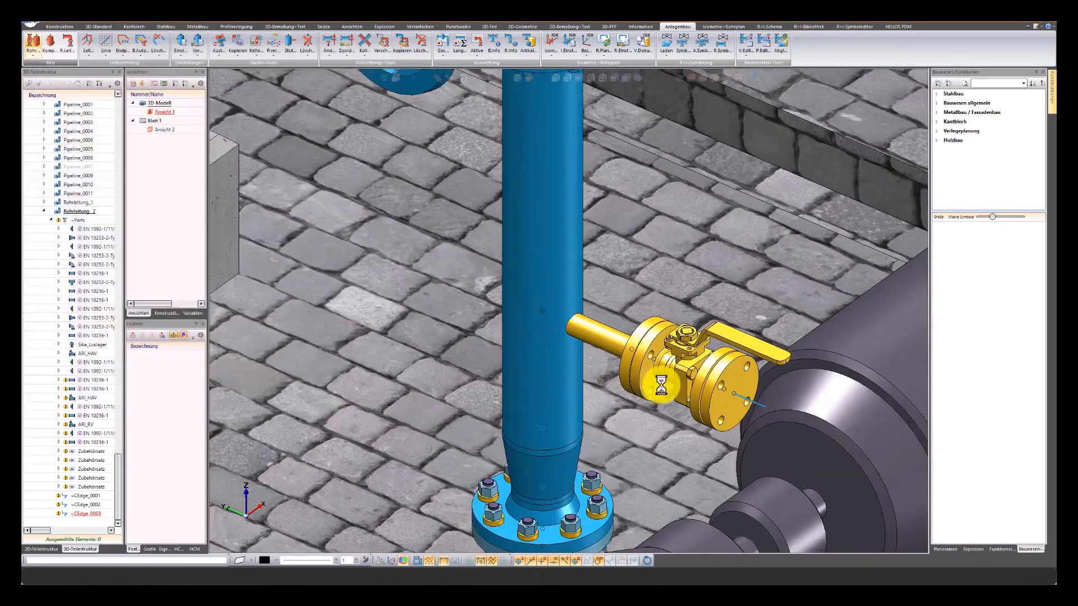
- Trim off the end of the branch guide edge that protrudes beyond the blind flange
right_click(743, 398)
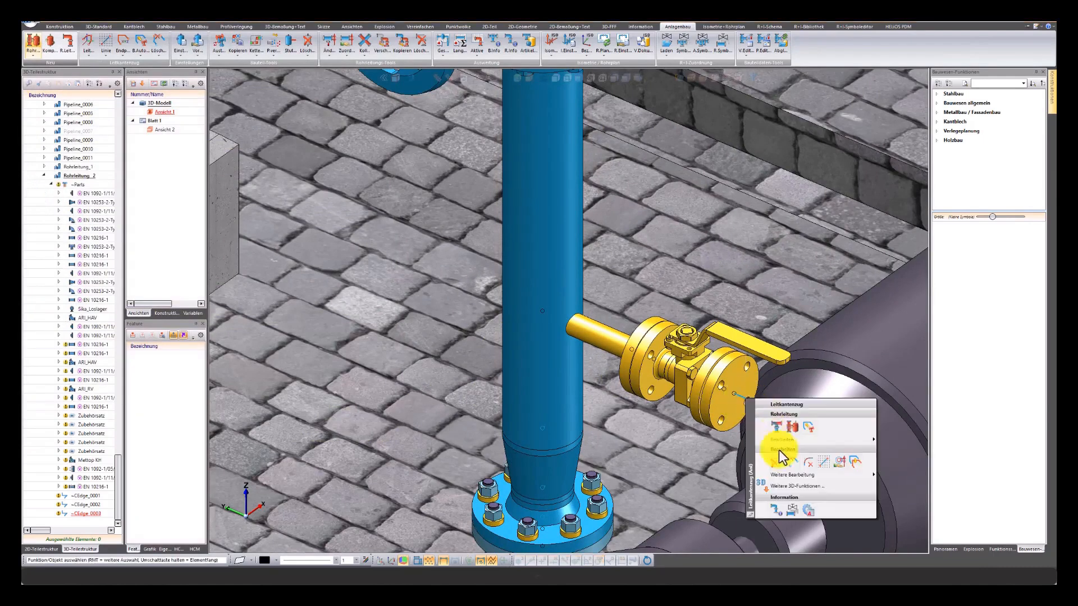
click(792, 462)
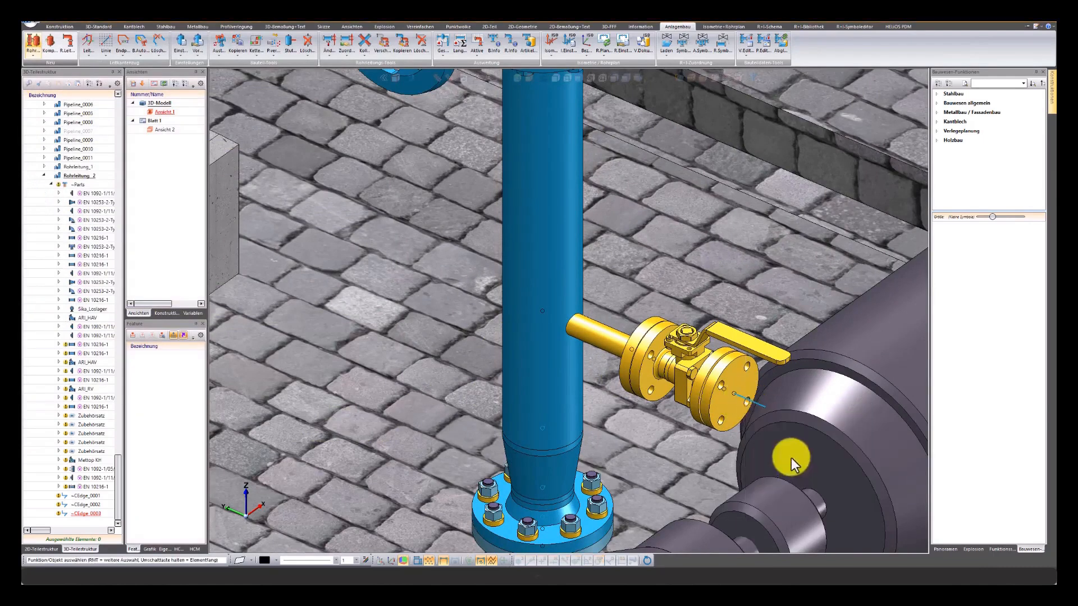
middle_click(748, 406)
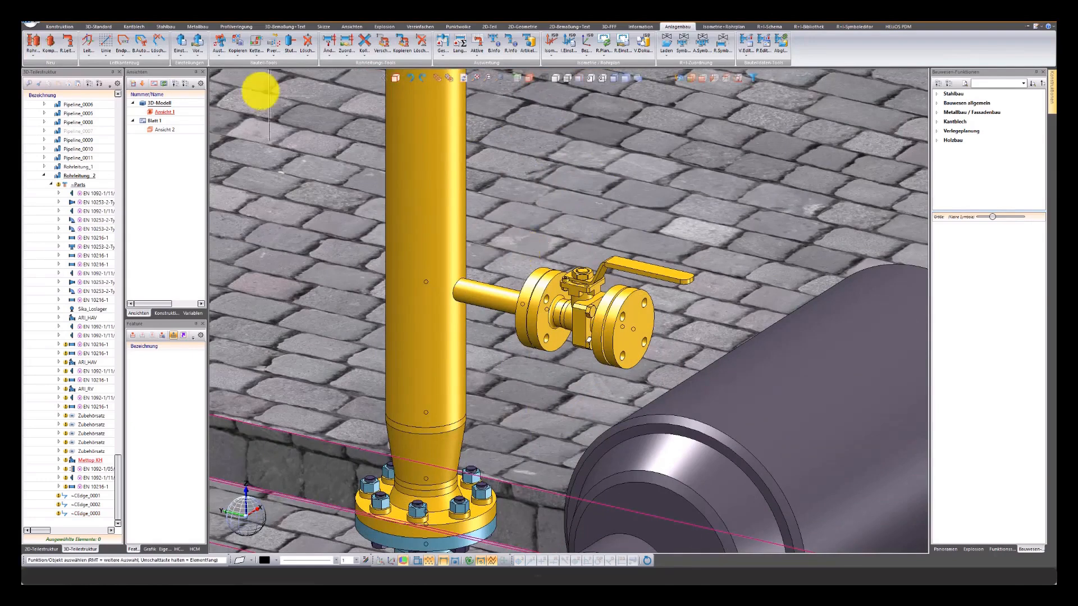
- Add flange bolting by component to the DN 25 valve, with exact detailing and site assembly, and check the finished piping
click(223, 58)
click(253, 148)
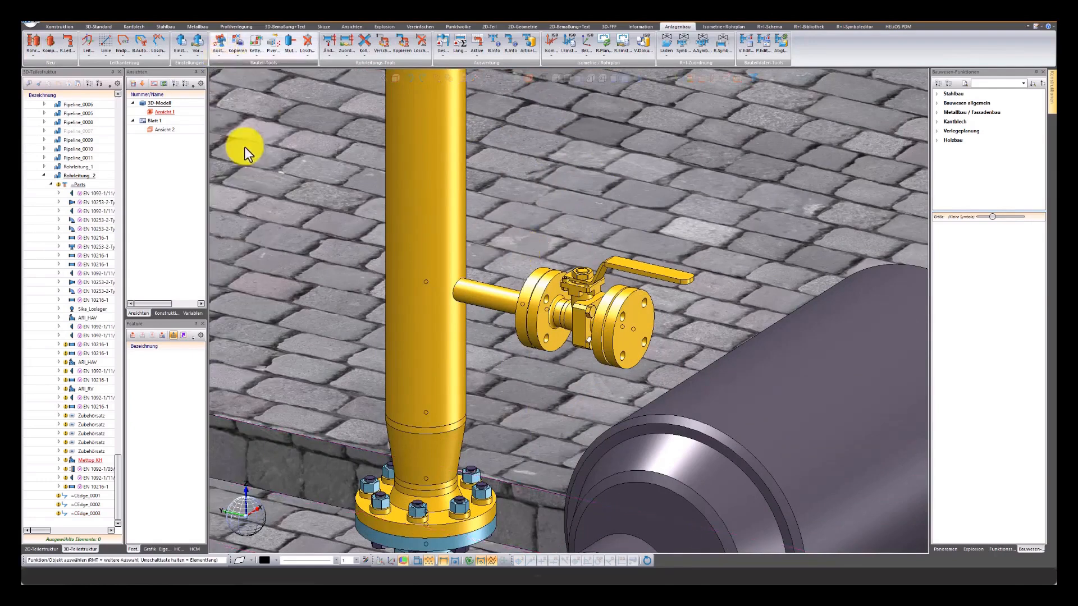
click(592, 304)
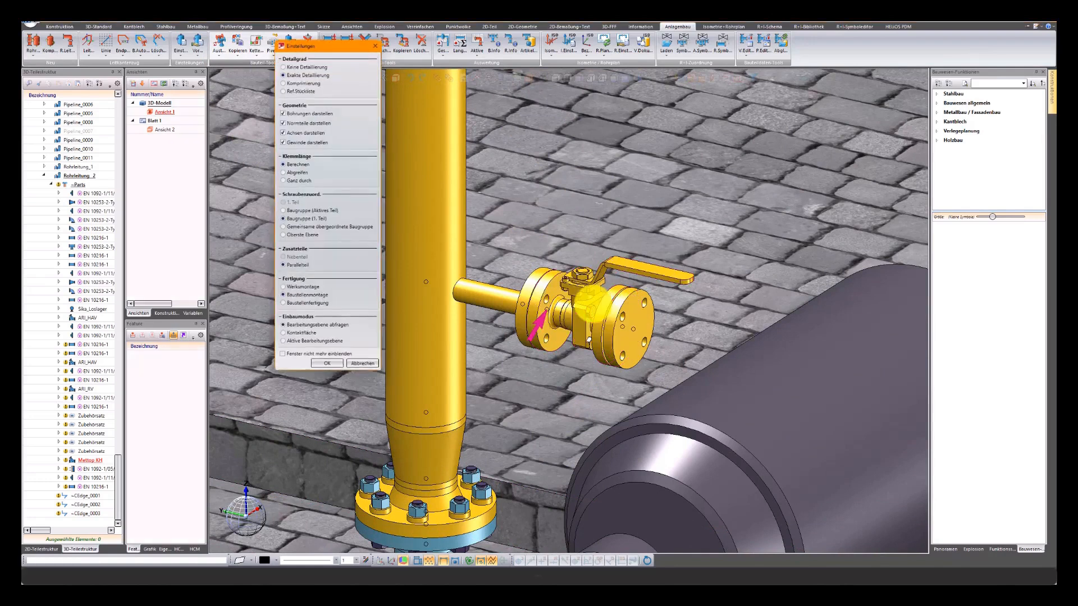
click(335, 365)
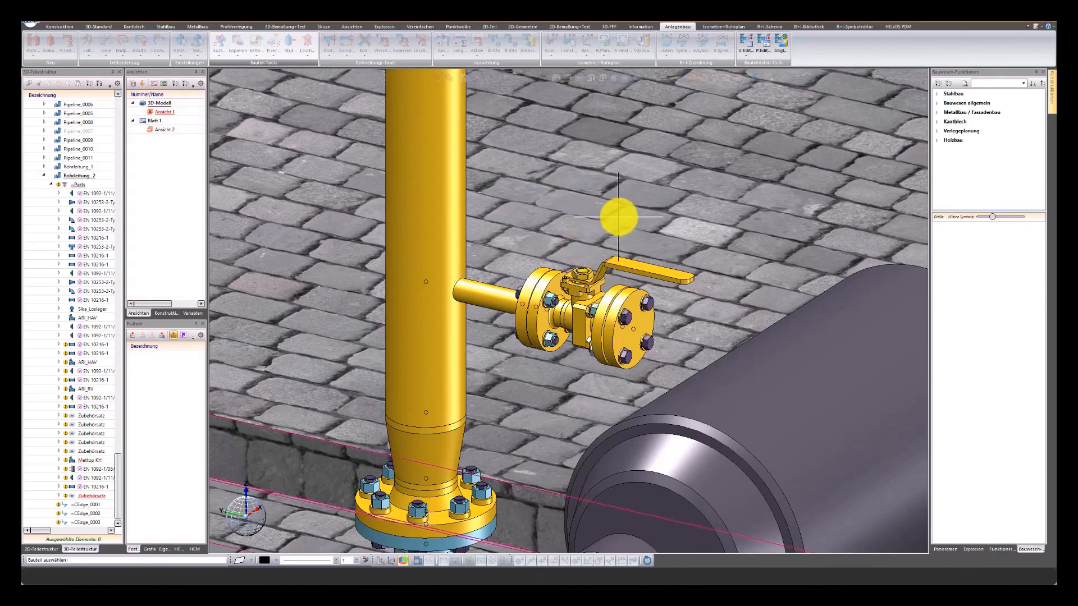
scroll(618, 217, down, 6)
middle_drag(564, 219, 594, 352)
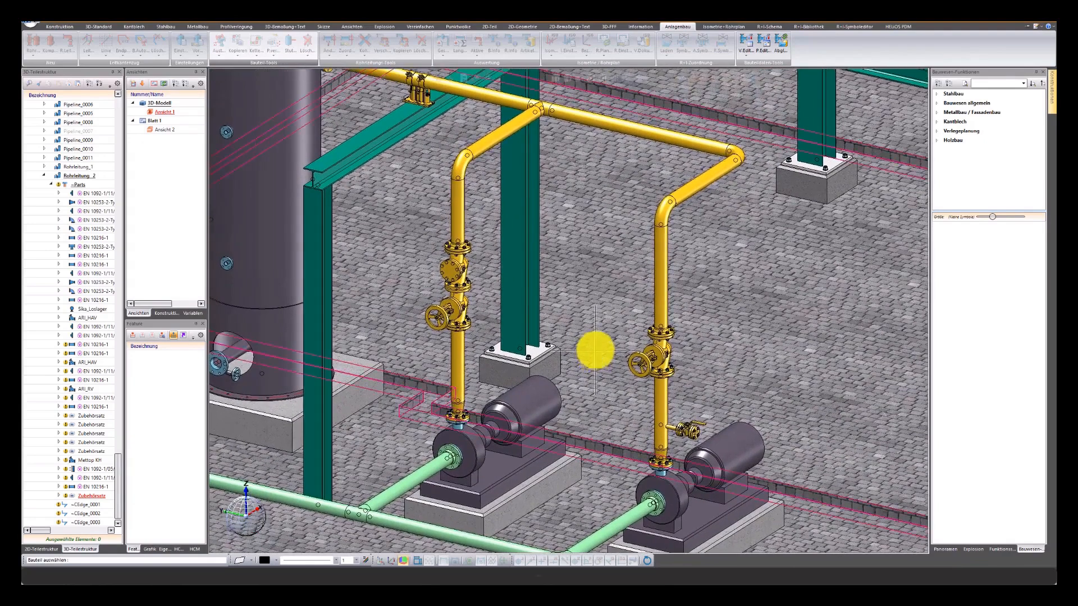